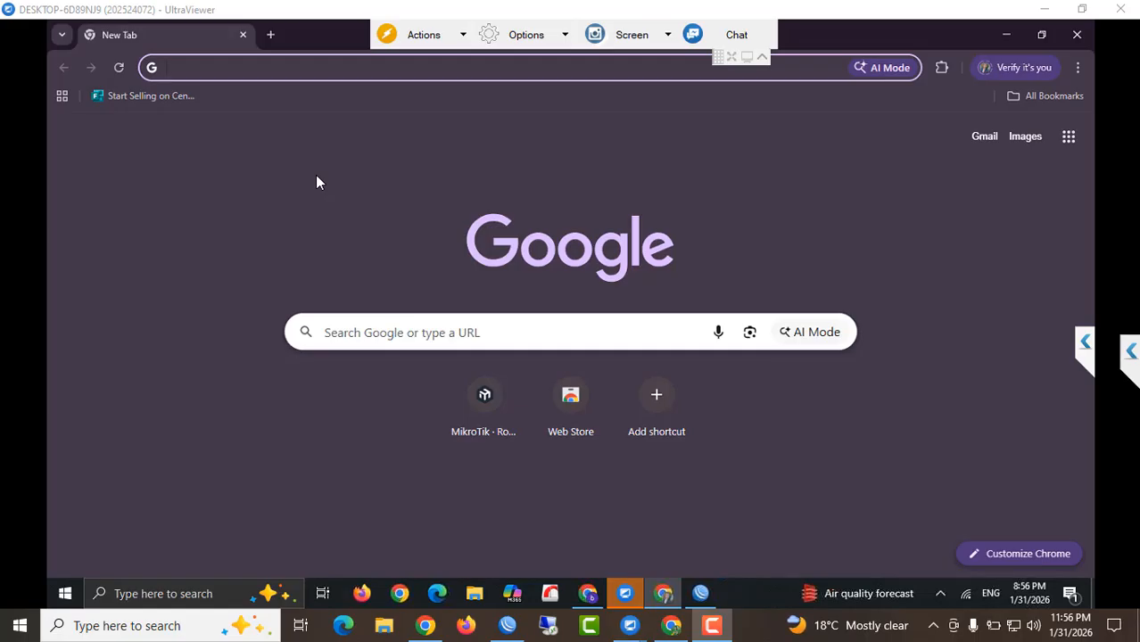
Load the router's admin page at 192.168.0.1 in Chrome.
left_click(188, 66)
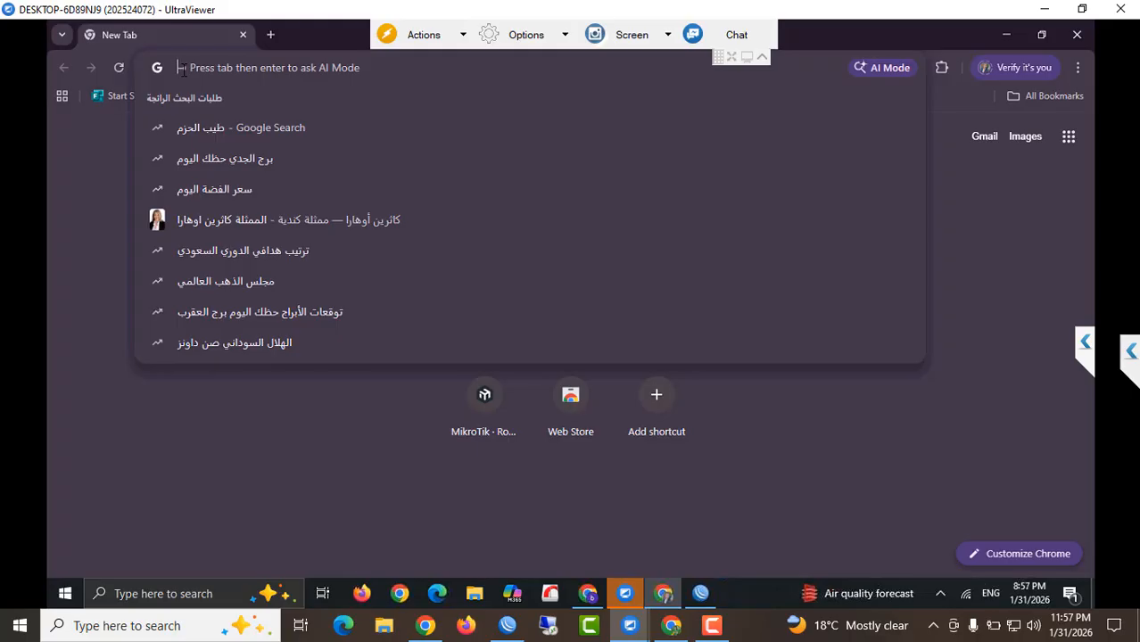
type("192.16")
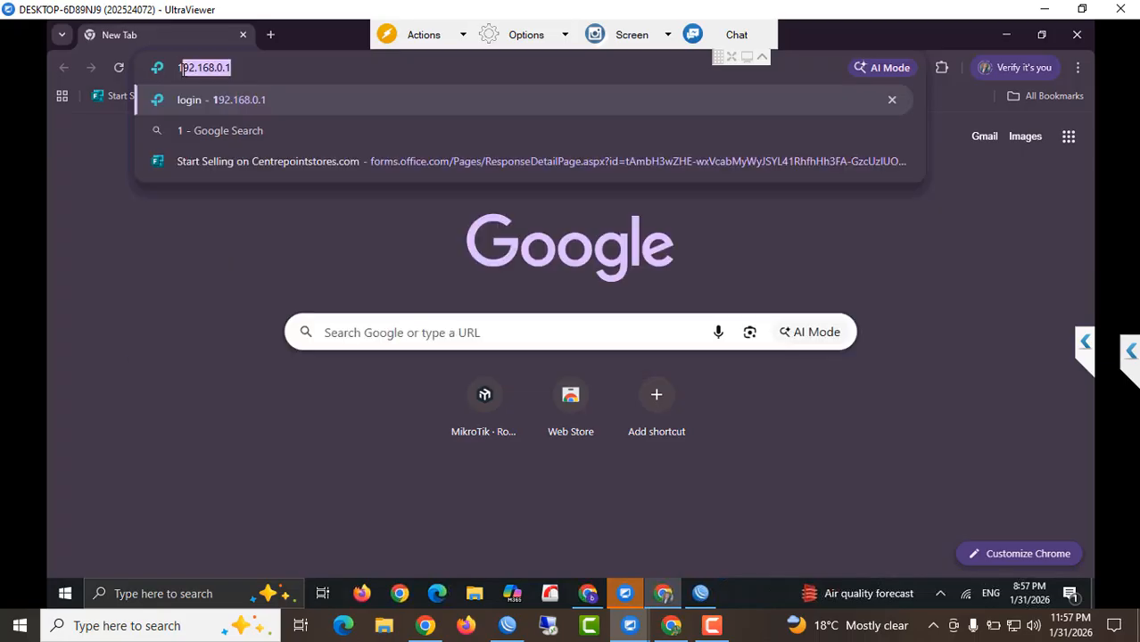
type("8.0.1")
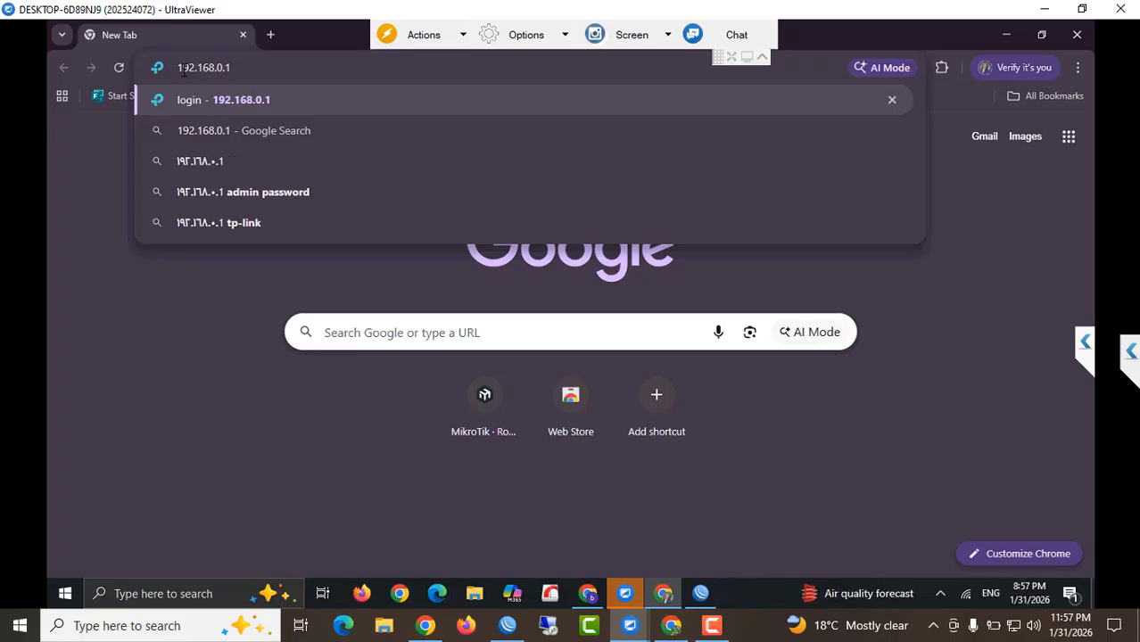
key("Return")
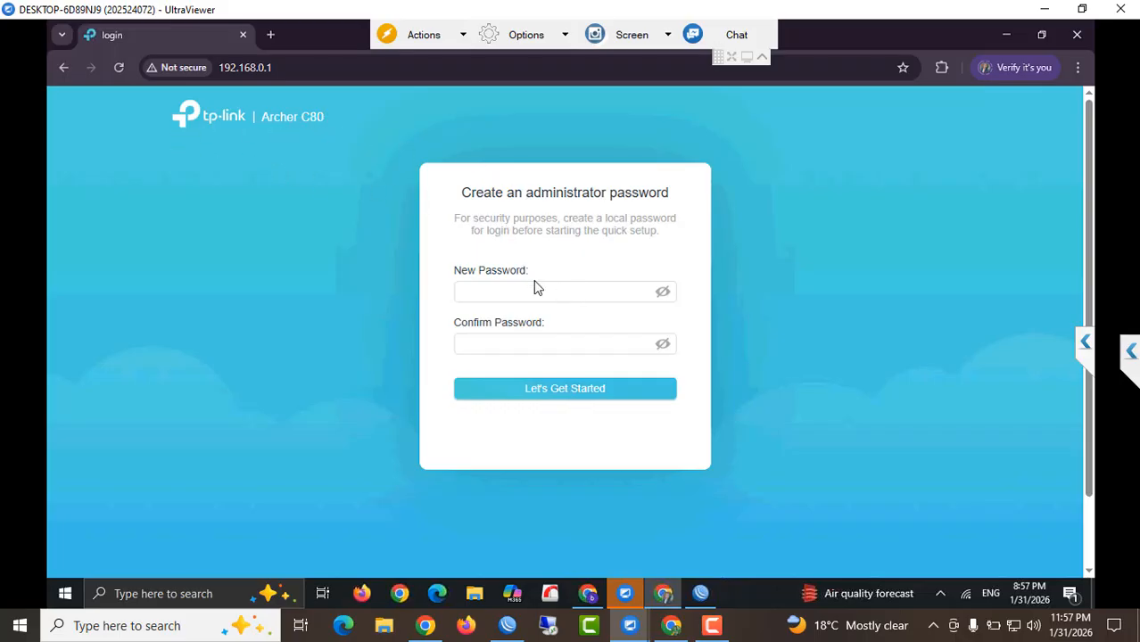
Enter the new administrator password and its confirmation, revealing both to check they match.
left_click(482, 287)
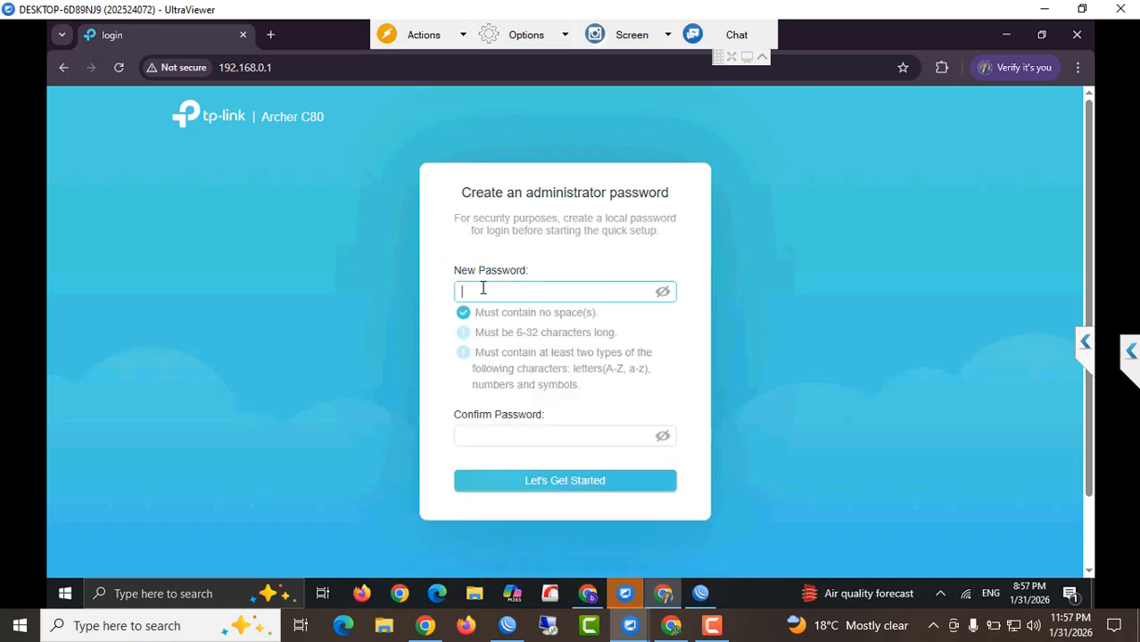
left_click(661, 292)
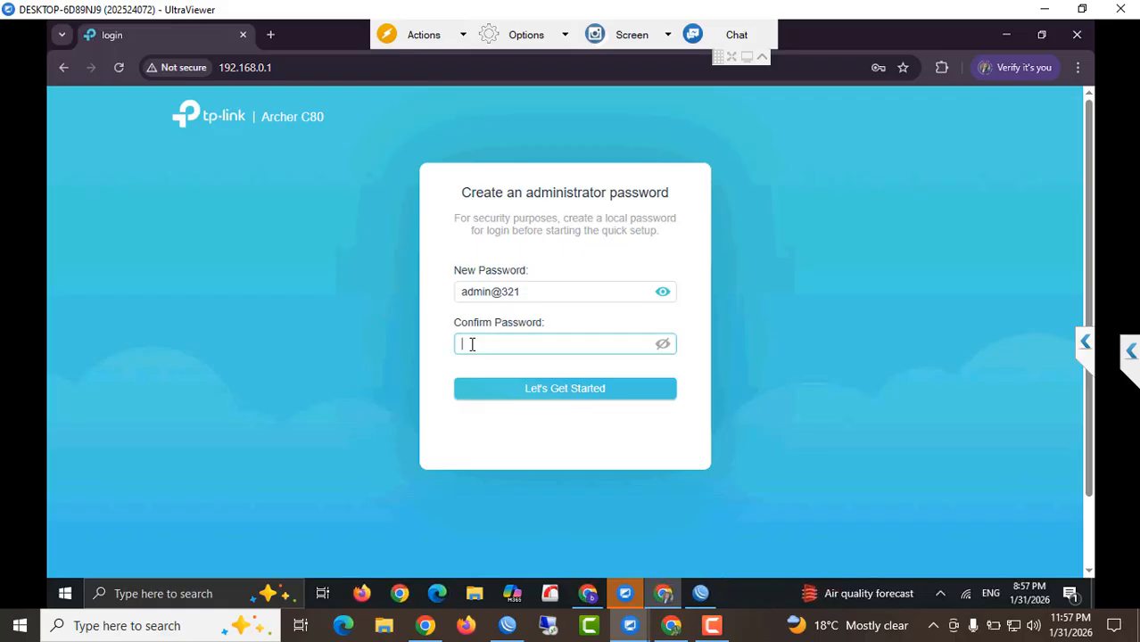
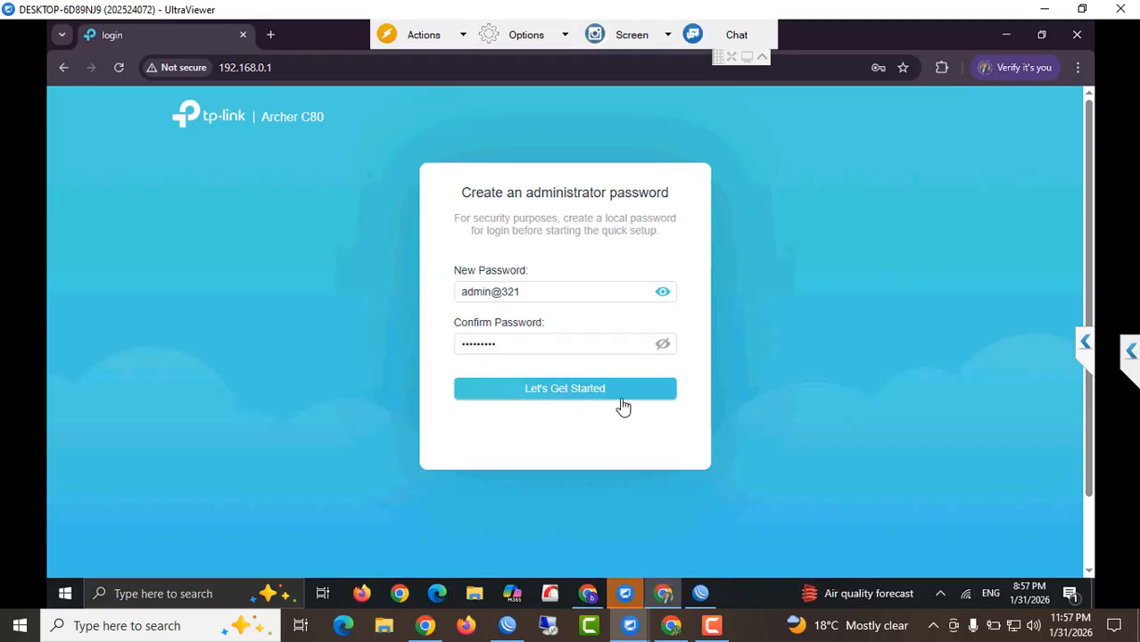
left_click(664, 349)
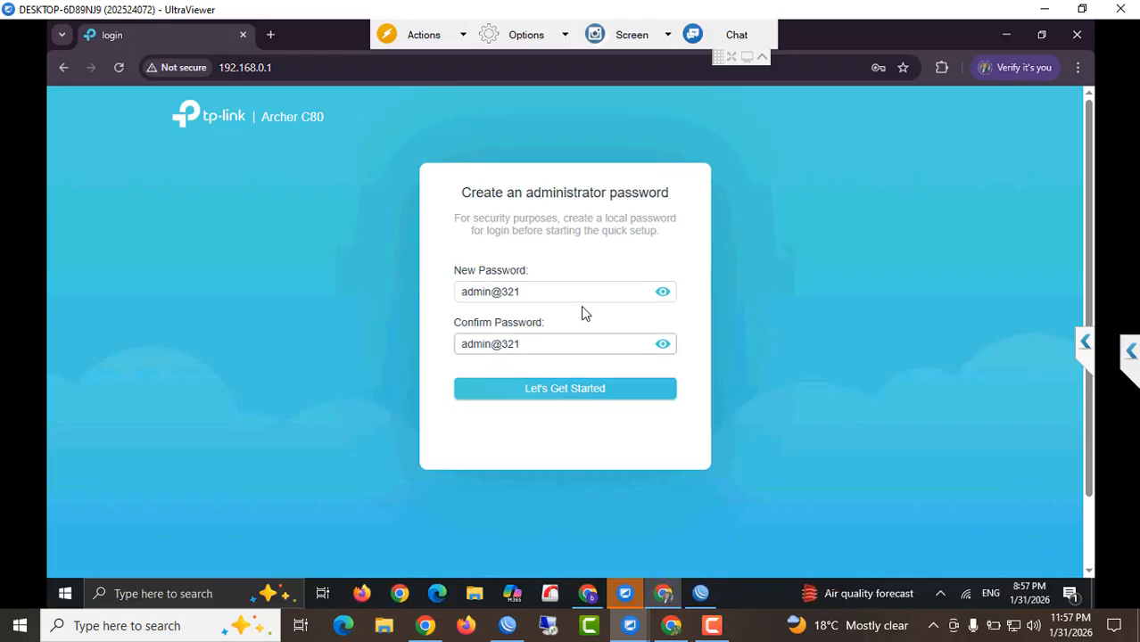
Submit the password to start Quick Setup and decline saving it in Chrome.
left_click(566, 401)
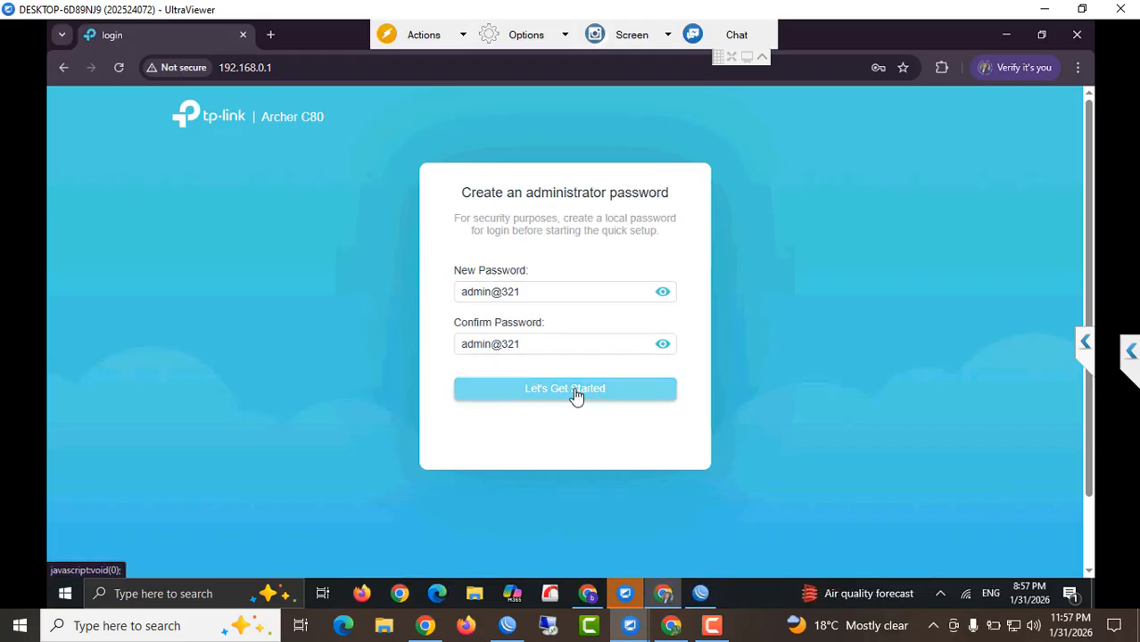
left_click(575, 395)
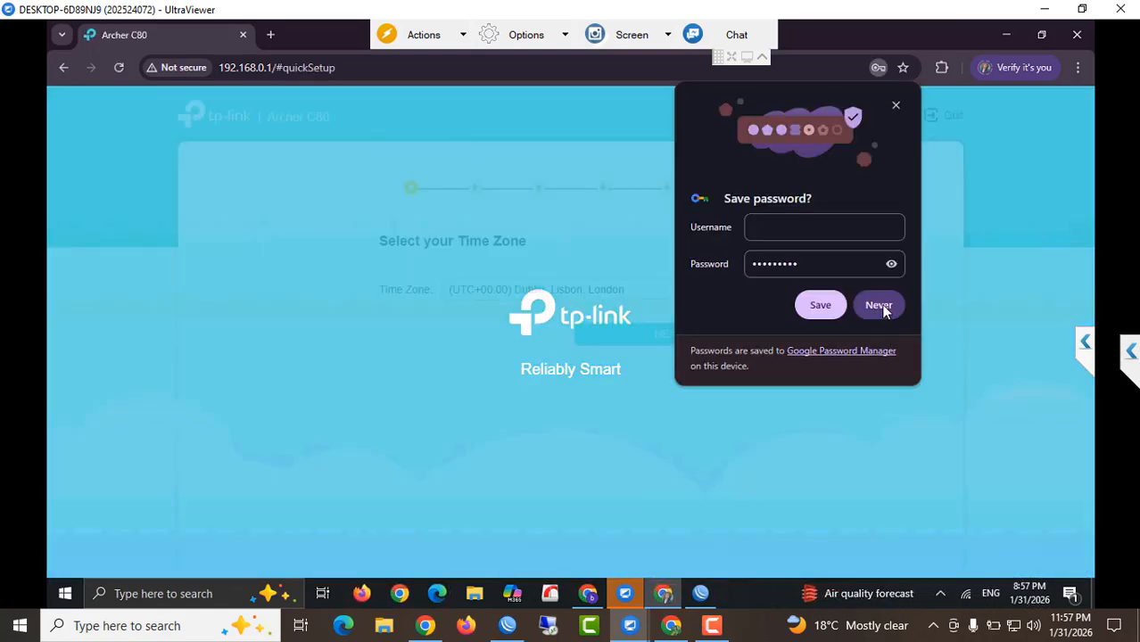
left_click(879, 308)
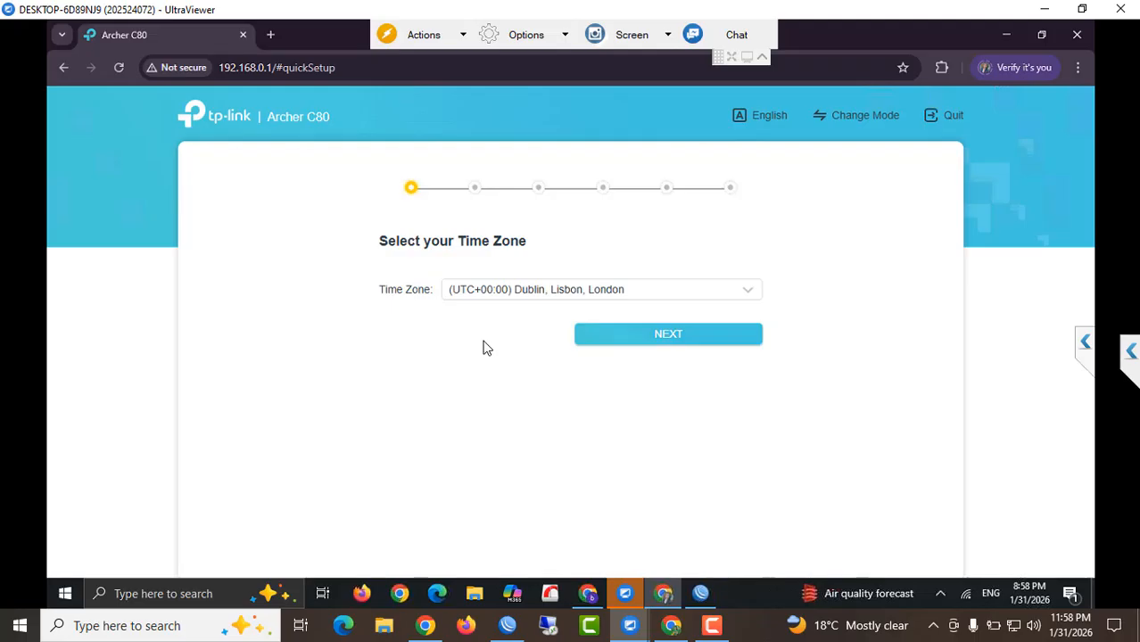
Search 'saudi tim' in a new tab to confirm UTC+03:00, then return to the router tab.
left_click(270, 36)
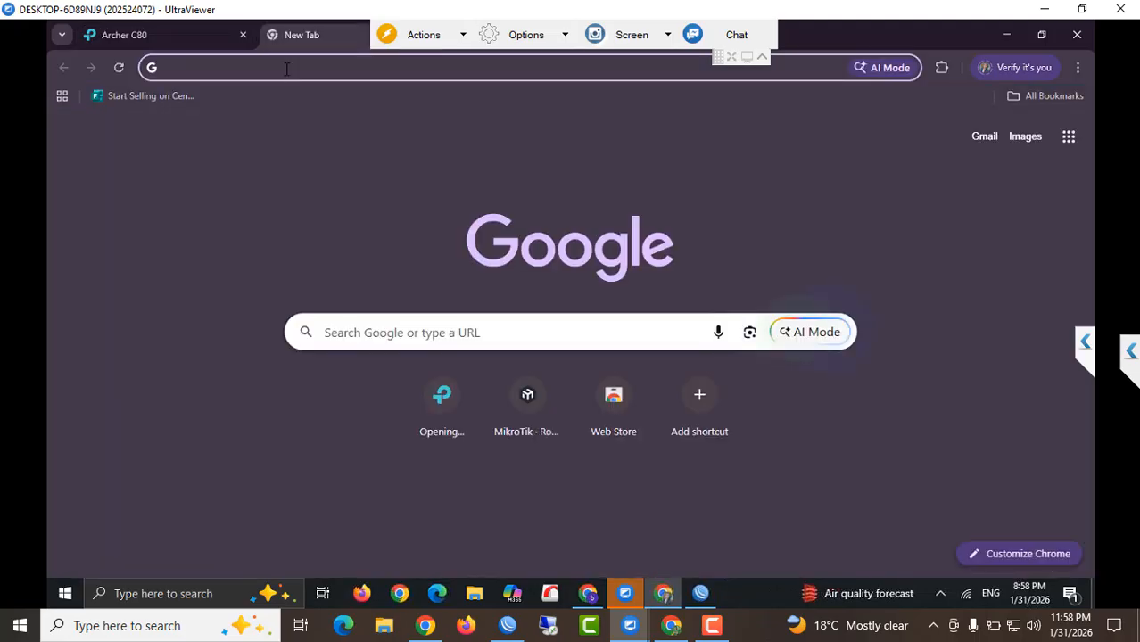
type("s")
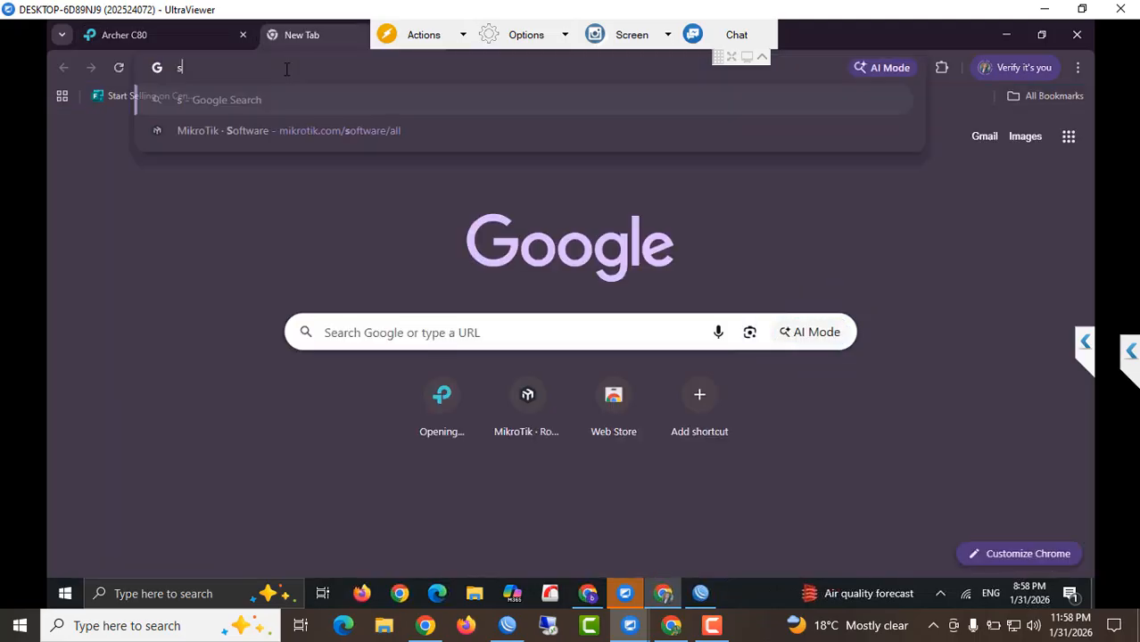
type("audi")
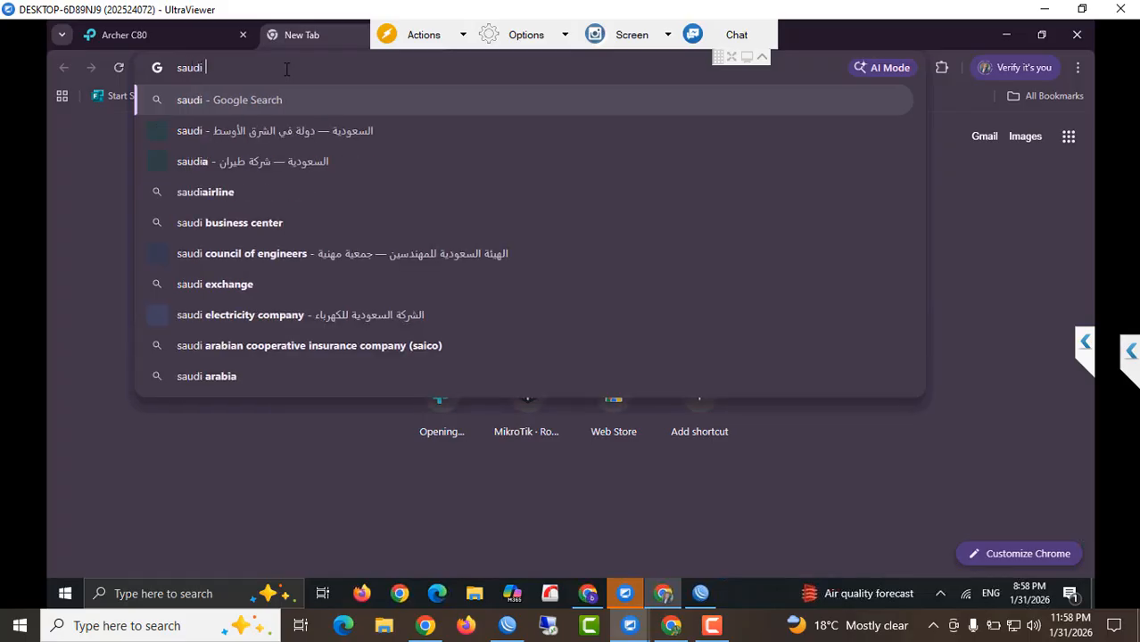
type(" tim")
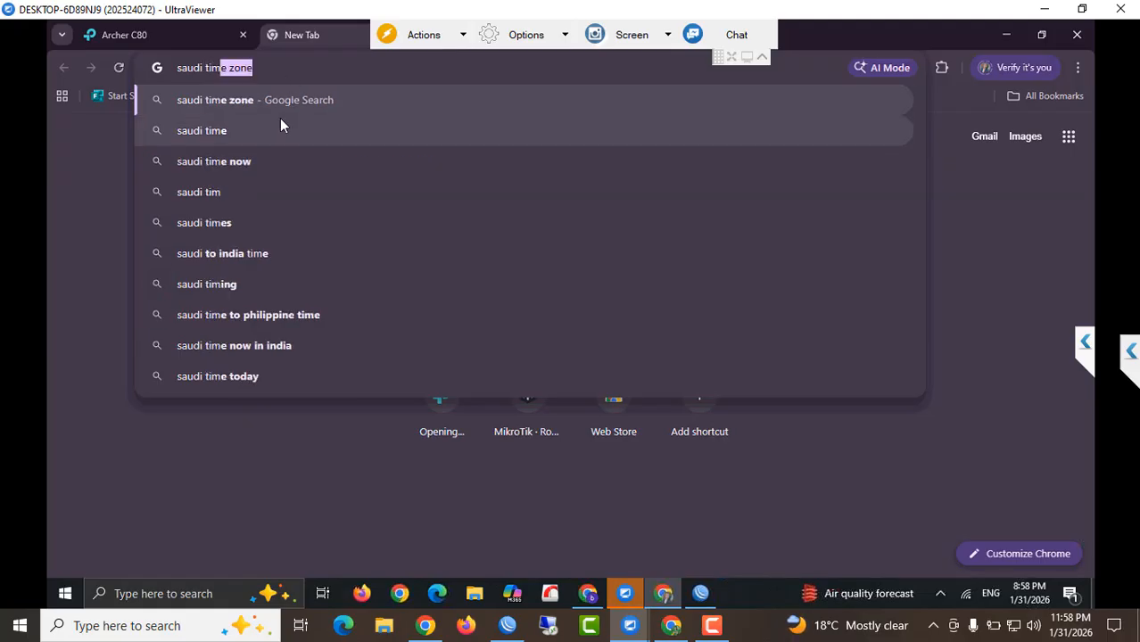
key("Return")
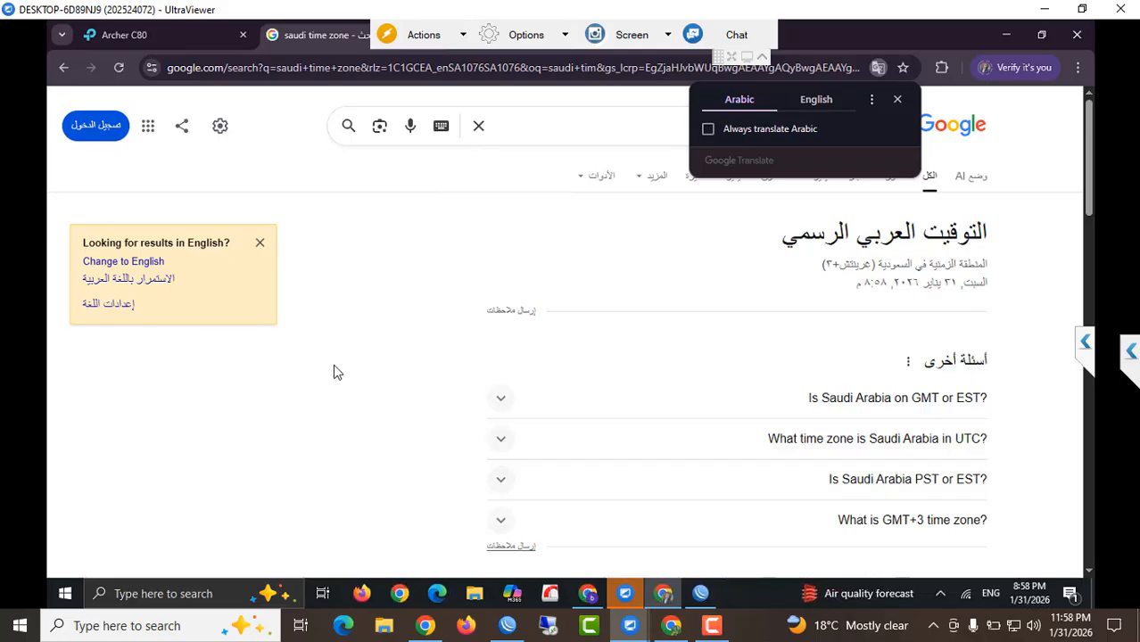
scroll(303, 286, "down", 1)
scroll(535, 334, "down", 3)
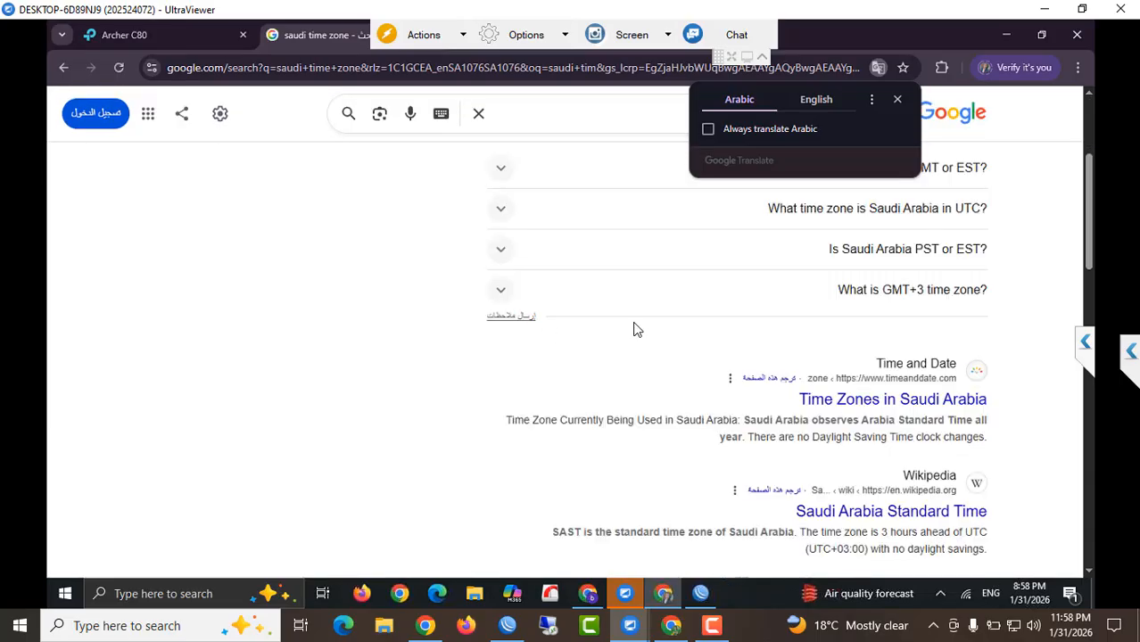
scroll(636, 329, "down", 3)
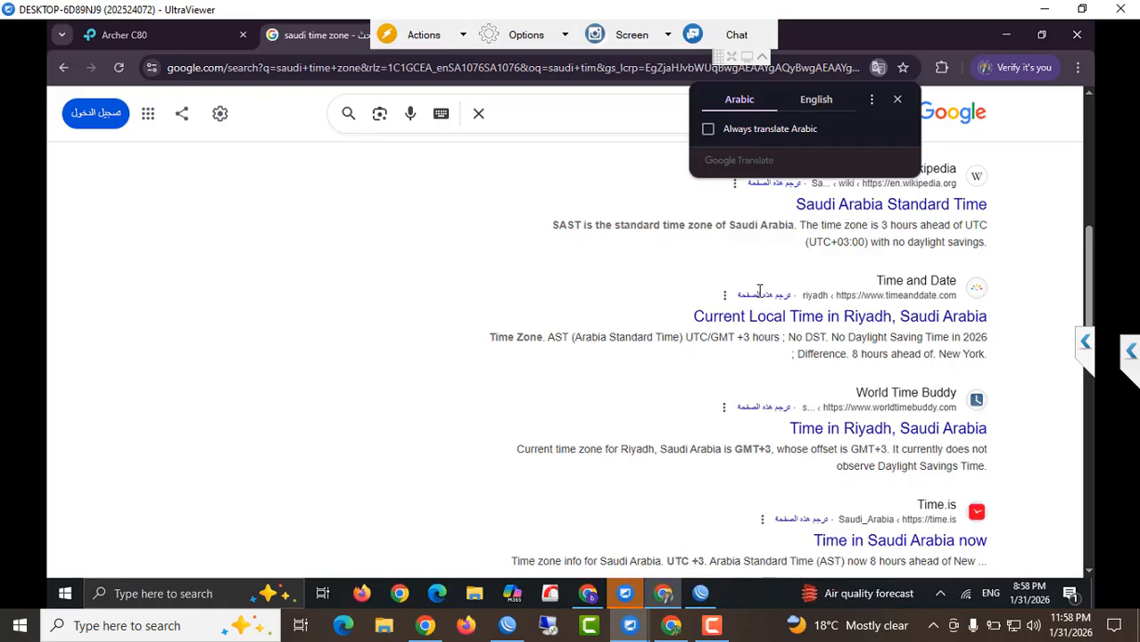
scroll(756, 294, "up", 3)
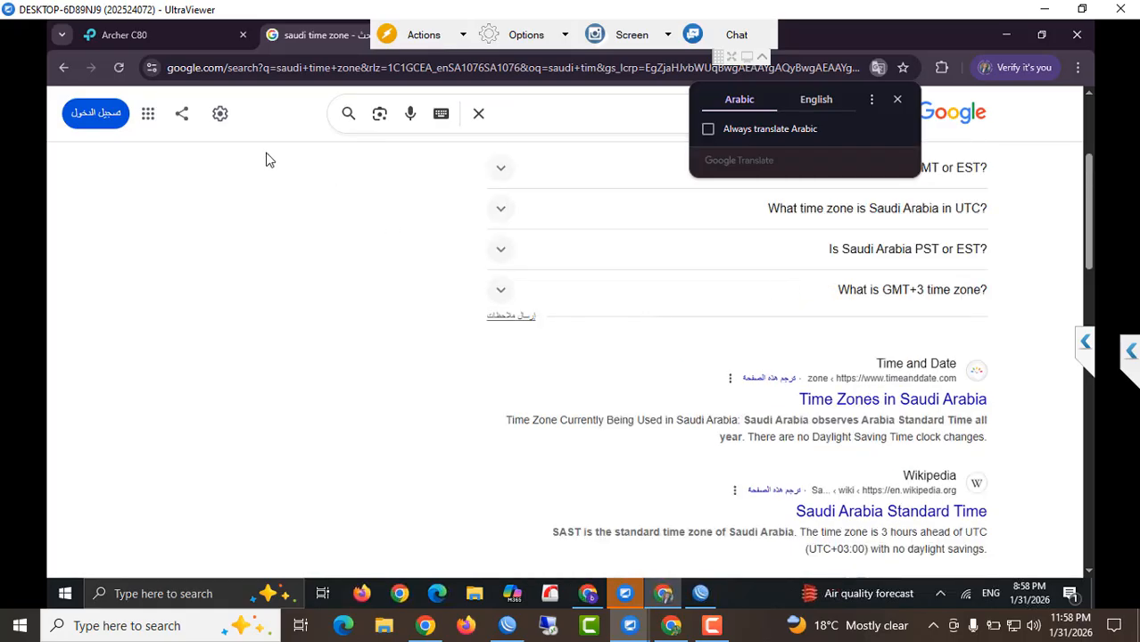
scroll(254, 125, "up", 3)
left_click(150, 35)
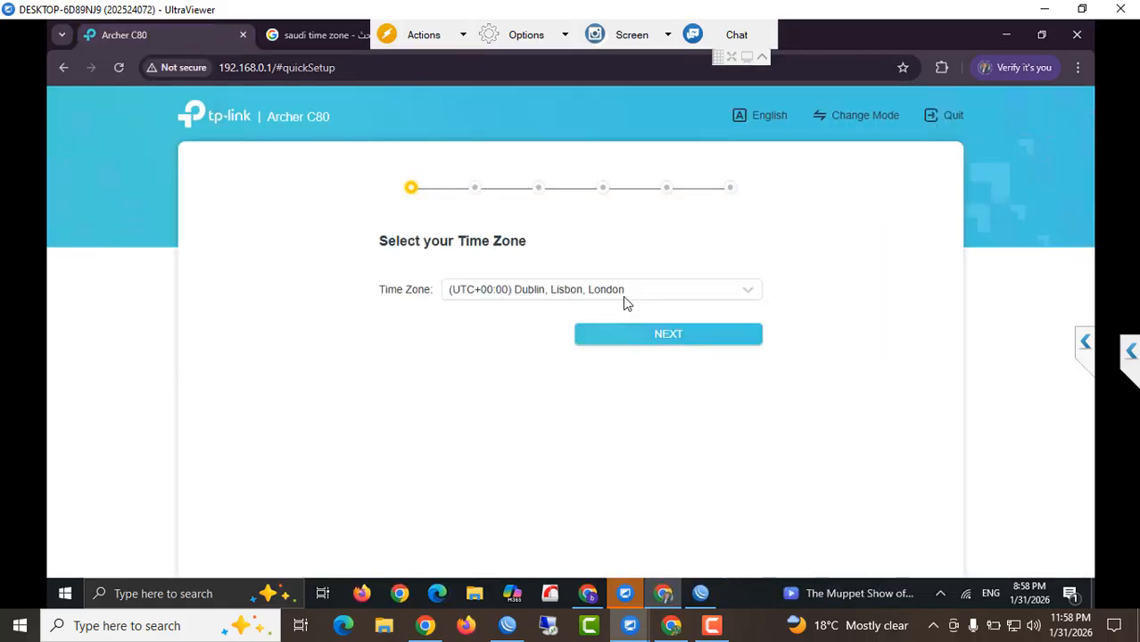
Choose (UTC+03:00) Kuwait, Riyadh from the time zone list and continue.
left_click(746, 296)
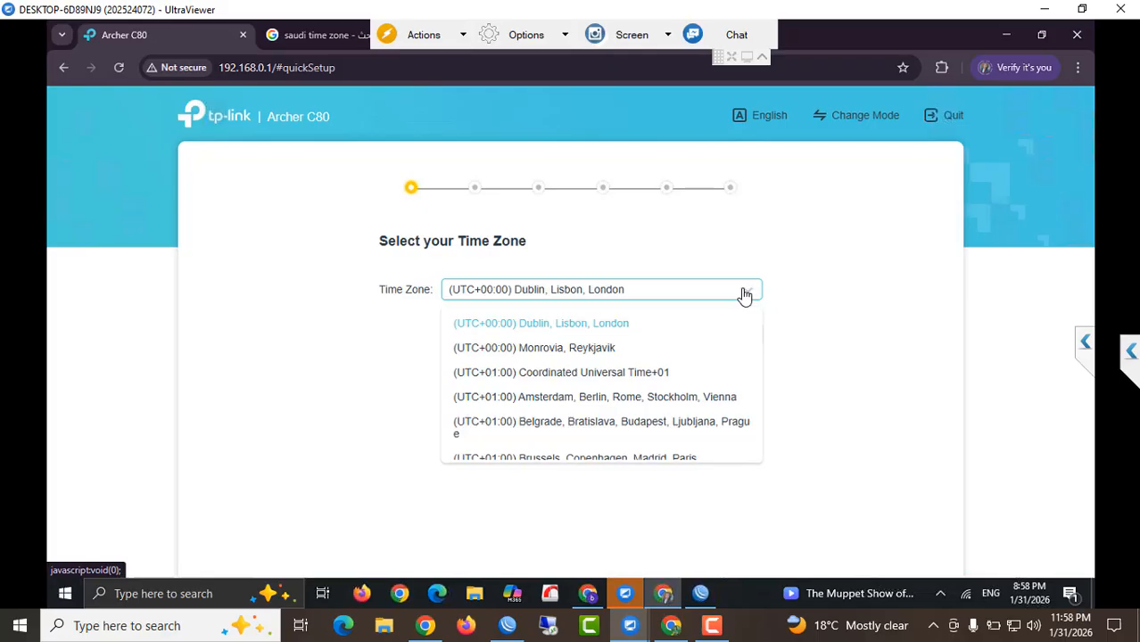
scroll(562, 419, "down", 3)
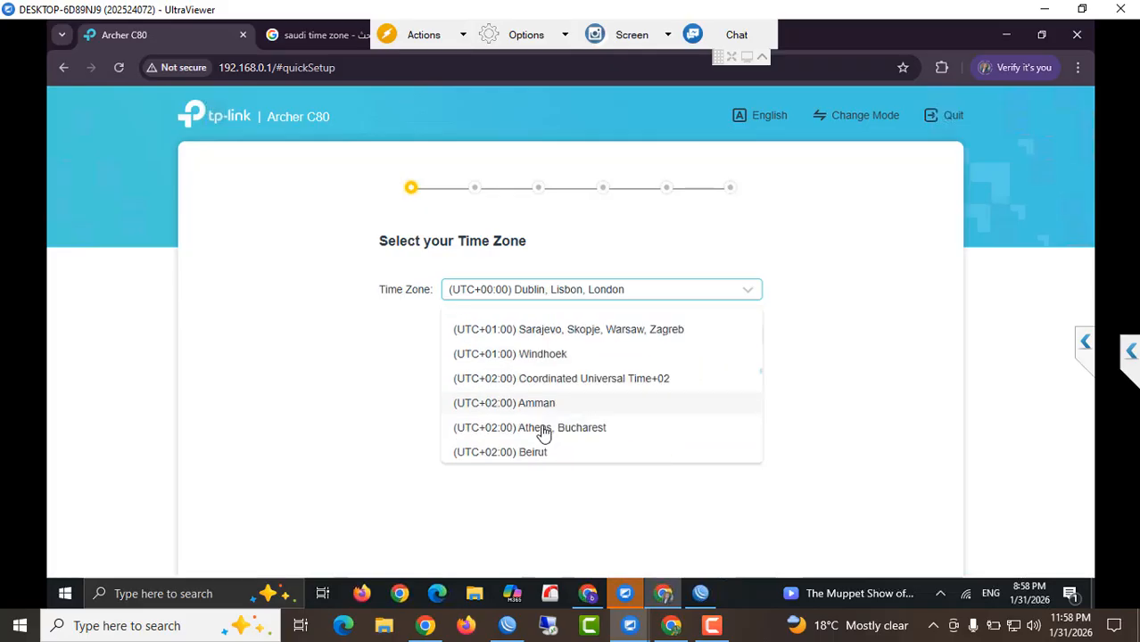
scroll(533, 429, "down", 3)
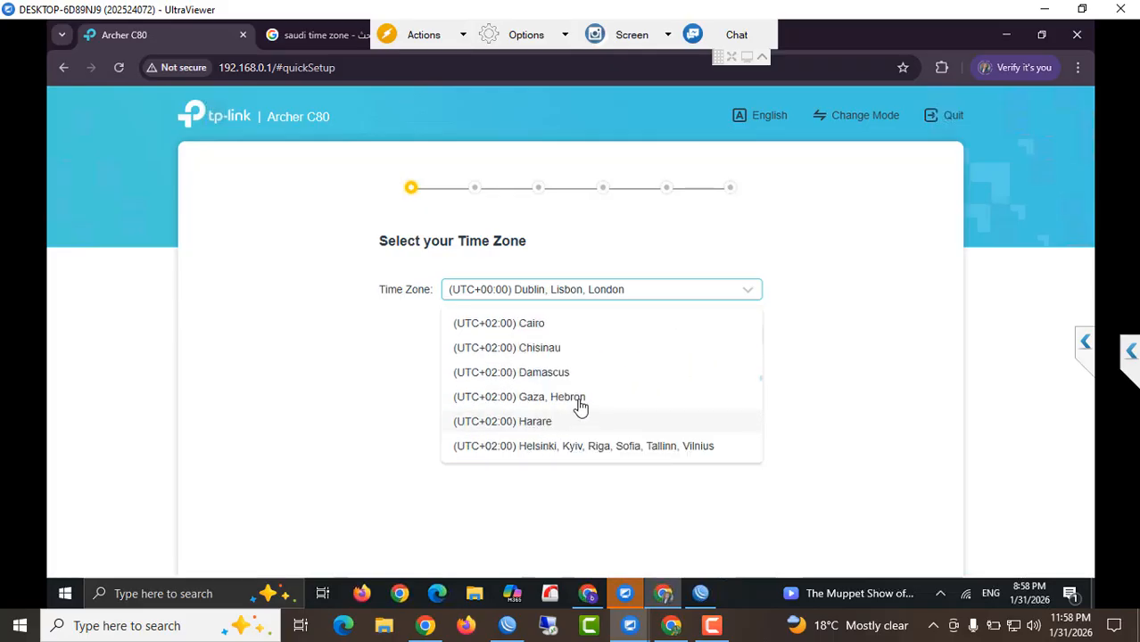
scroll(541, 416, "down", 3)
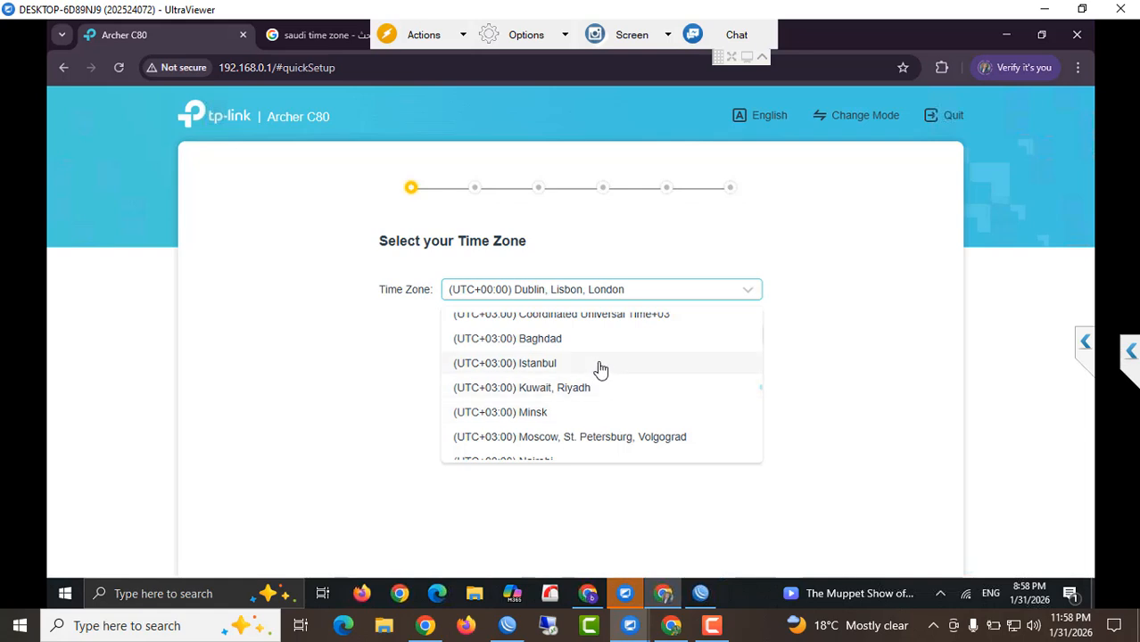
left_click(522, 390)
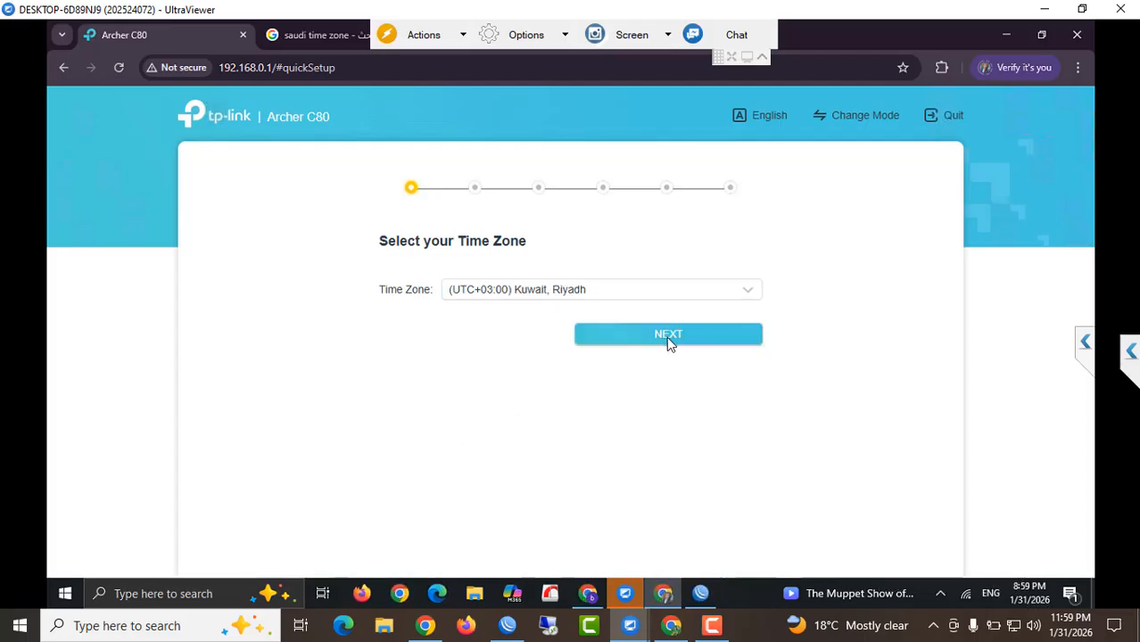
left_click(668, 340)
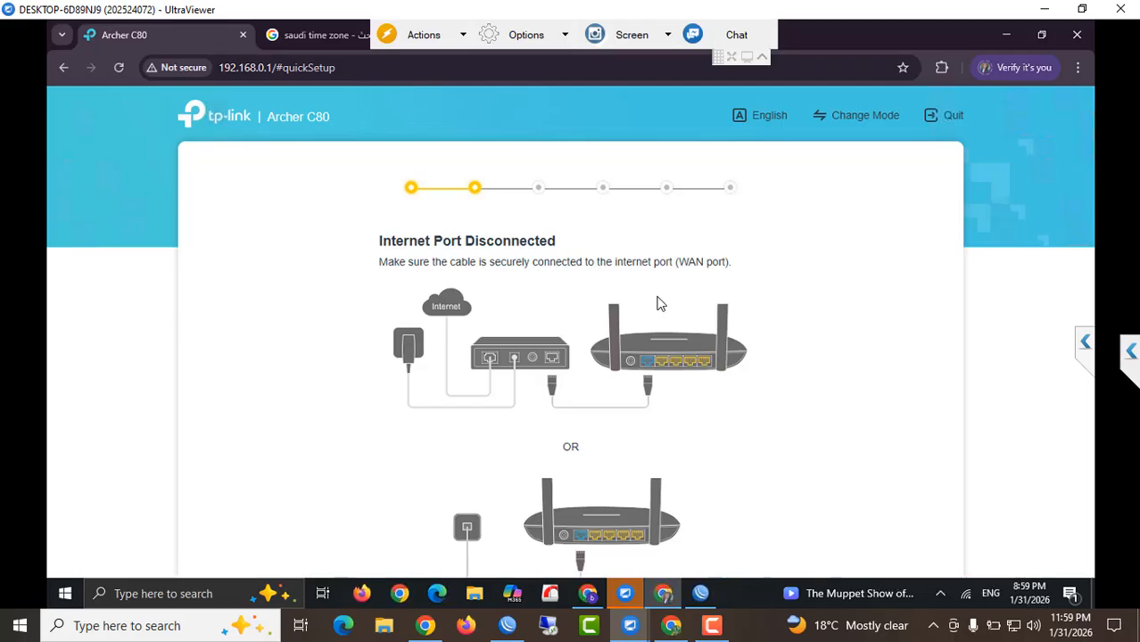
Skip the Internet Port Disconnected warning and continue the wizard.
scroll(578, 475, "down", 2)
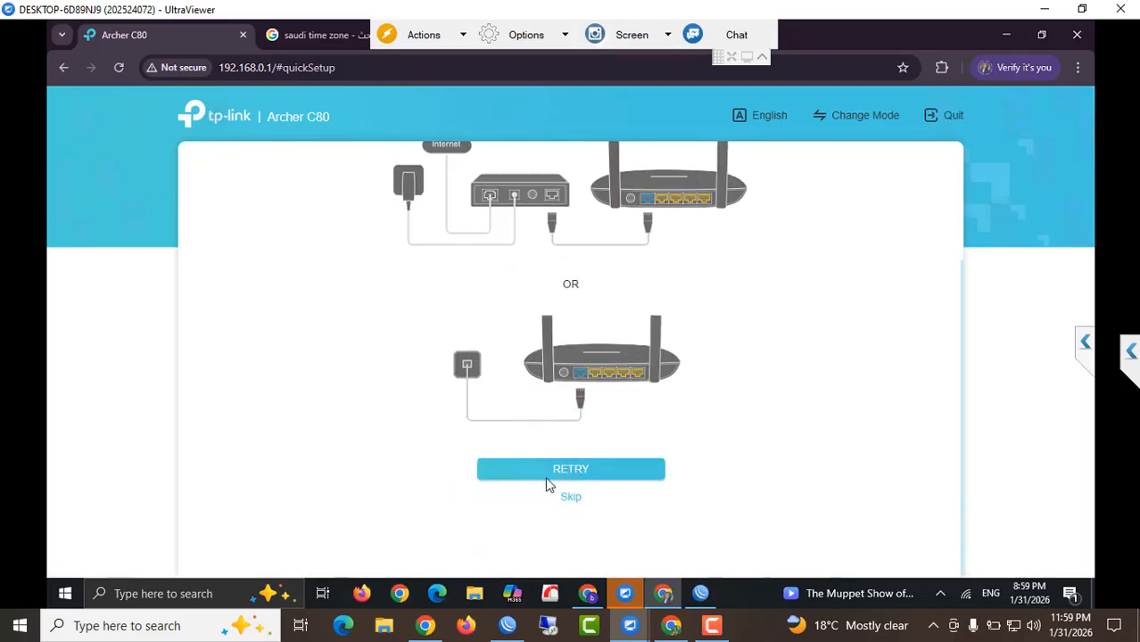
scroll(527, 355, "up", 2)
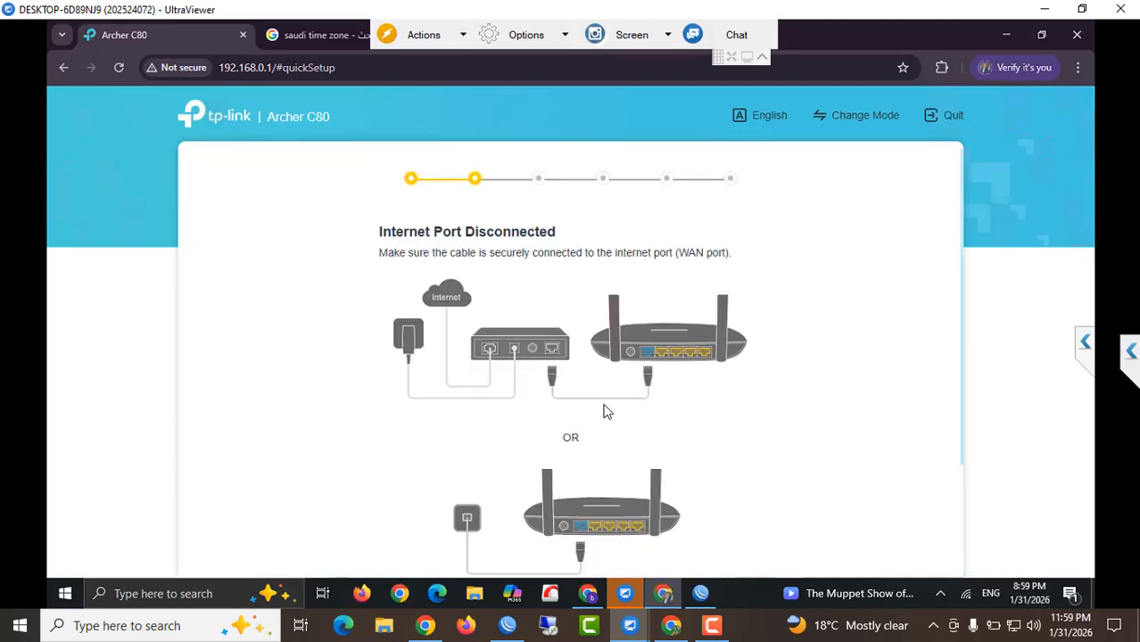
scroll(603, 414, "down", 2)
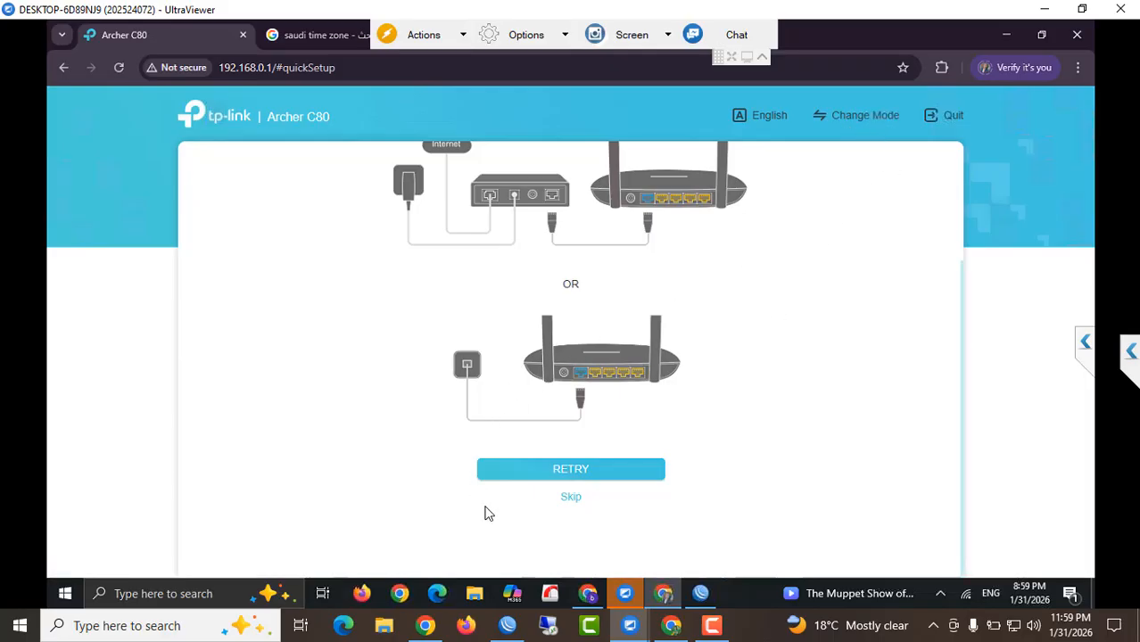
left_click(571, 498)
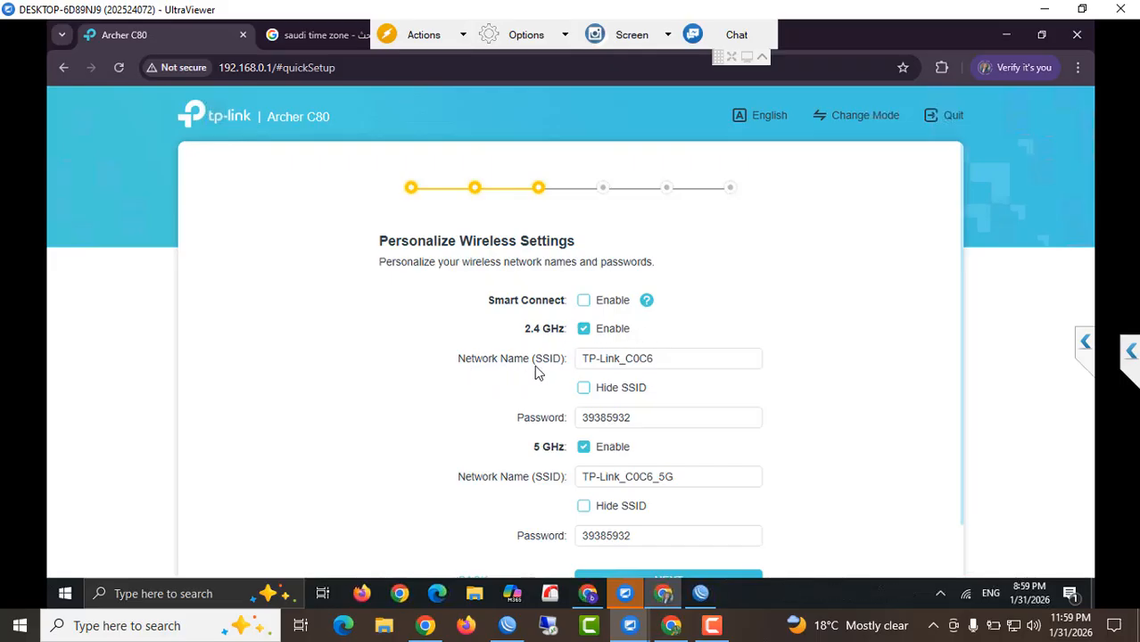
Replace the 2.4 GHz network name TP-Link_C0C6 with CAMP-1.
left_click(659, 360)
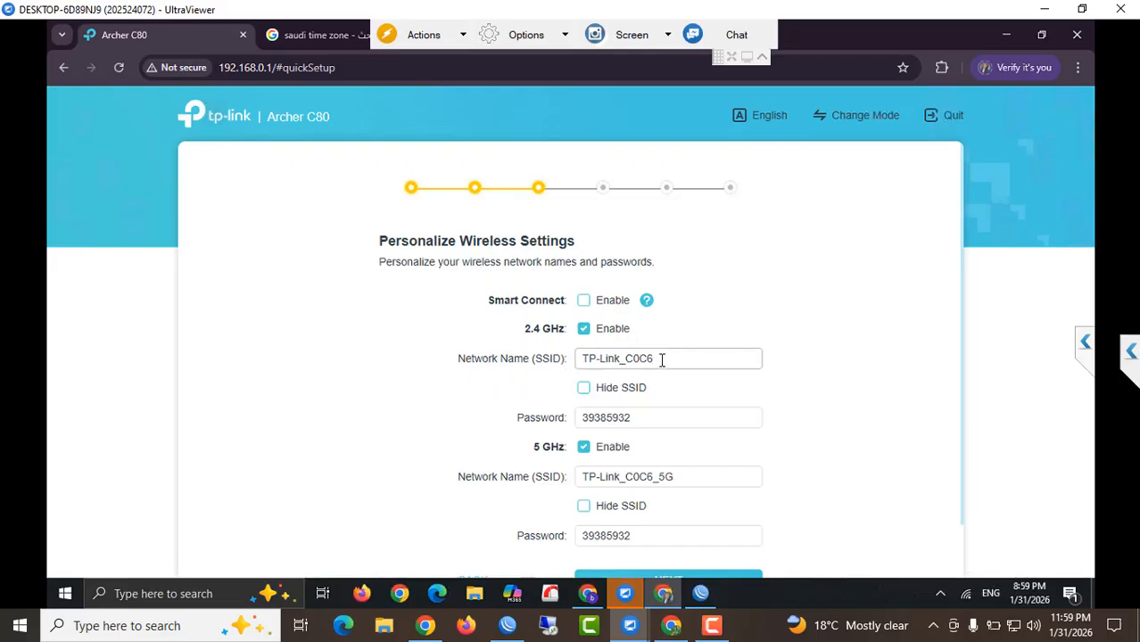
left_click_drag(661, 360, 581, 358)
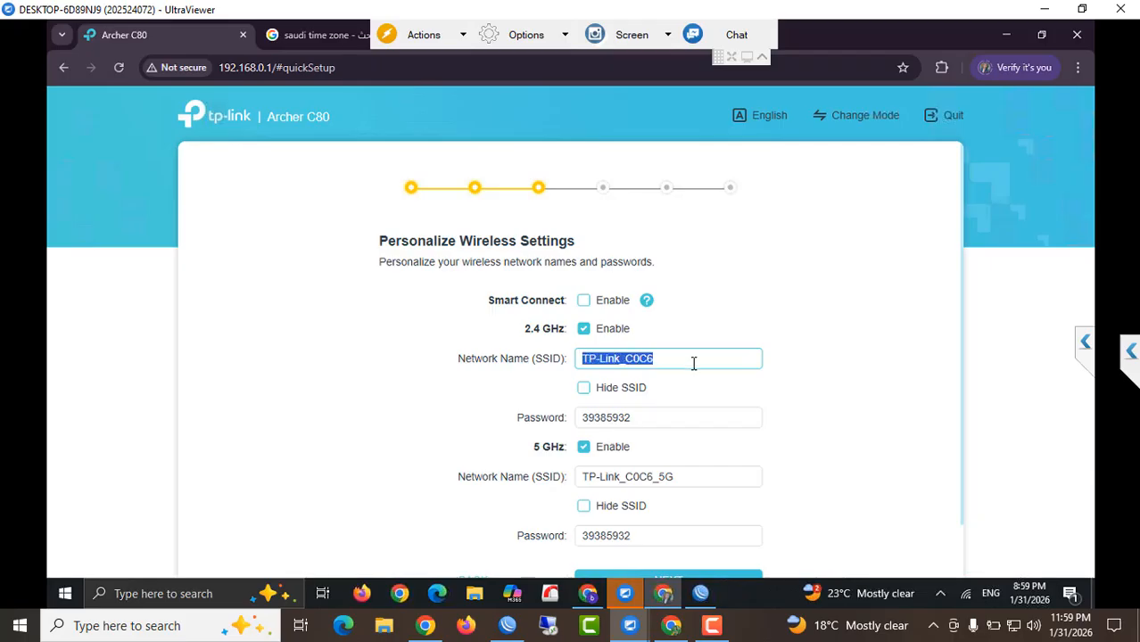
type("C")
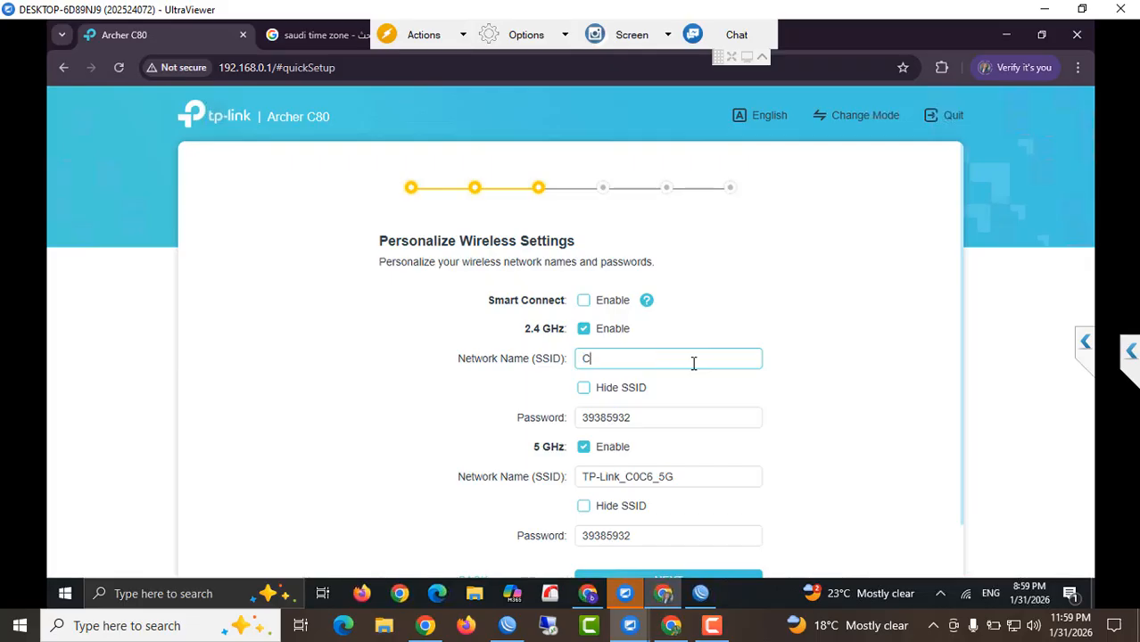
type("AMP")
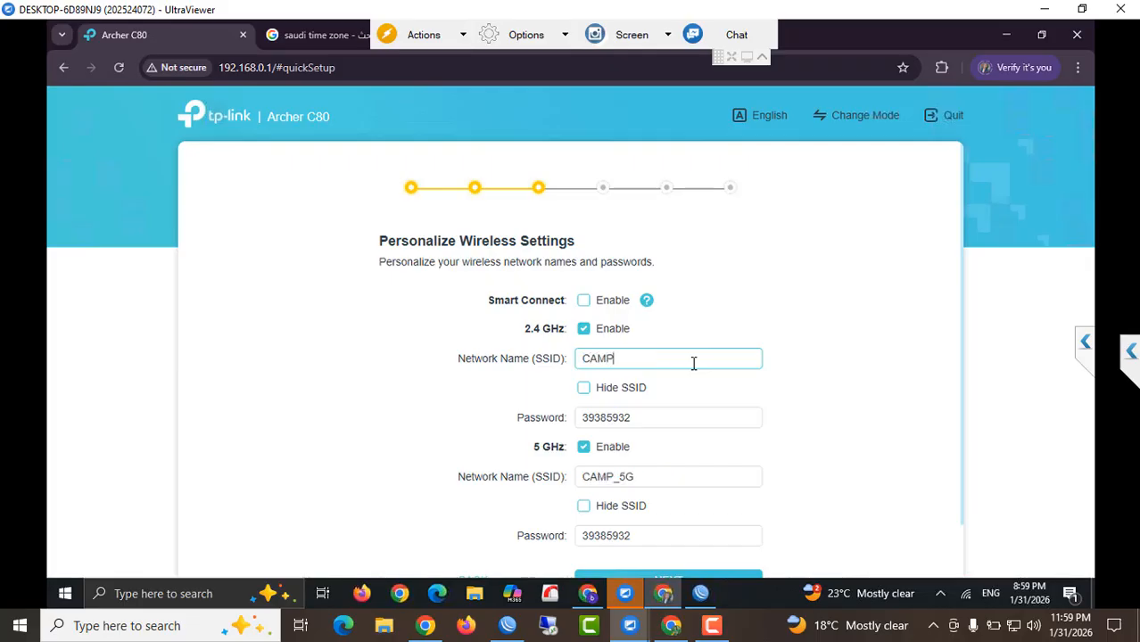
type("-1")
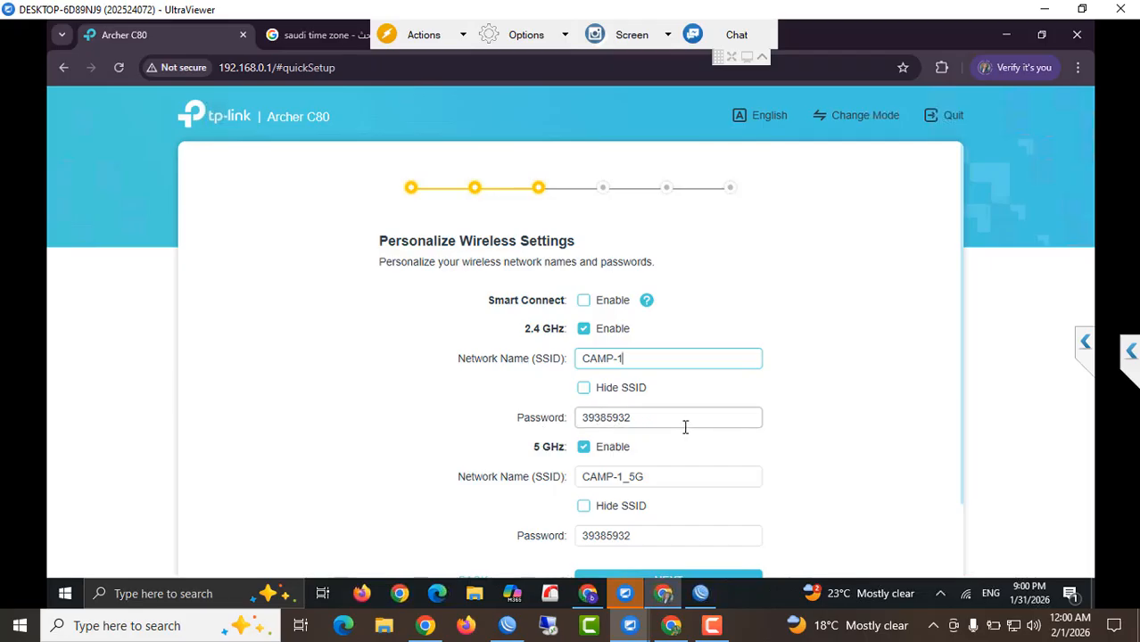
scroll(683, 427, "down", 1)
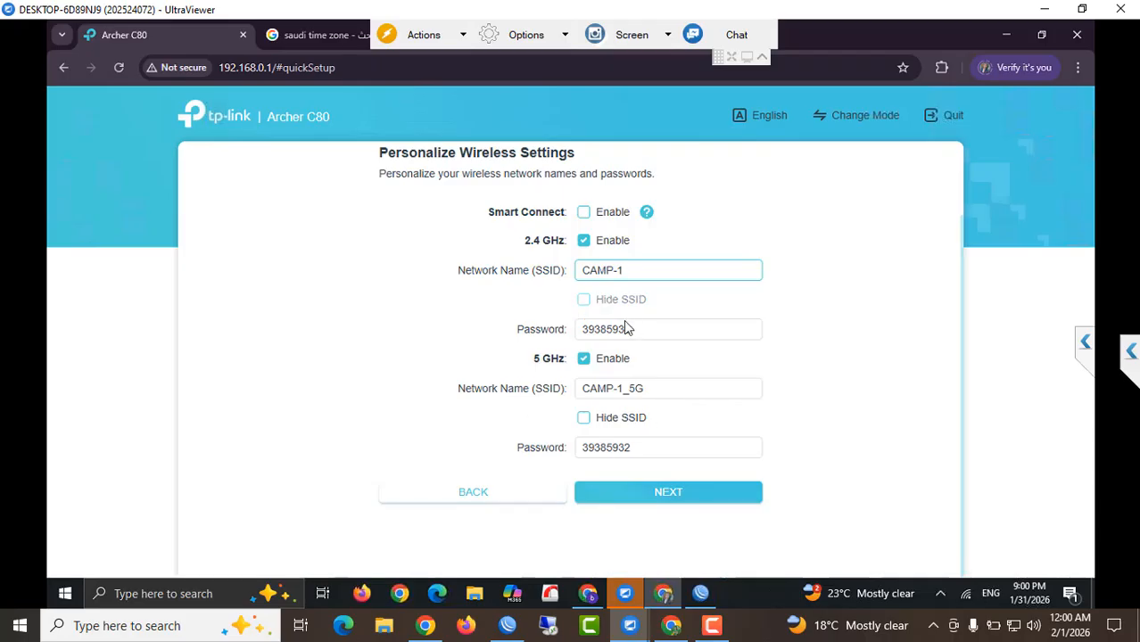
Continue past the wireless step, skip automatic firmware updates, and proceed to the summary.
left_click(678, 496)
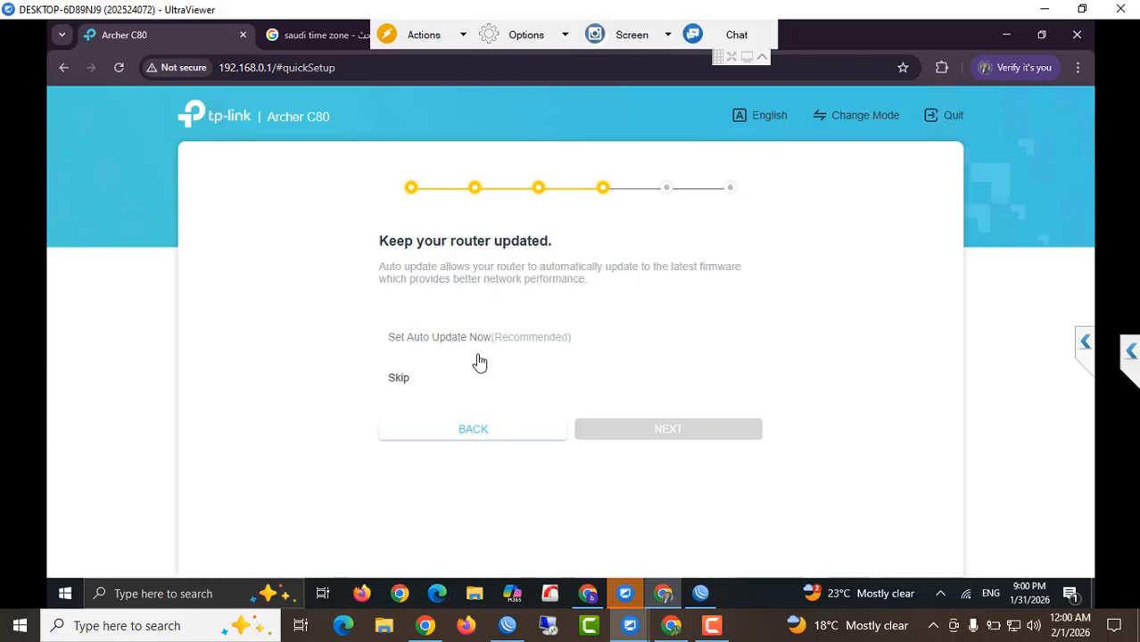
left_click(399, 379)
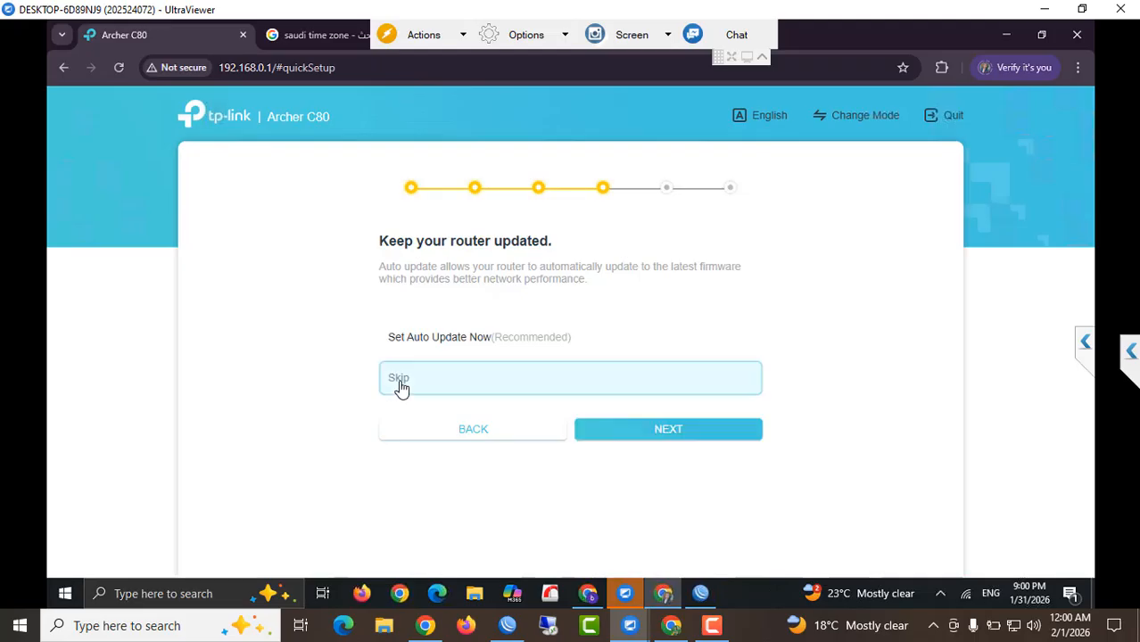
left_click(683, 431)
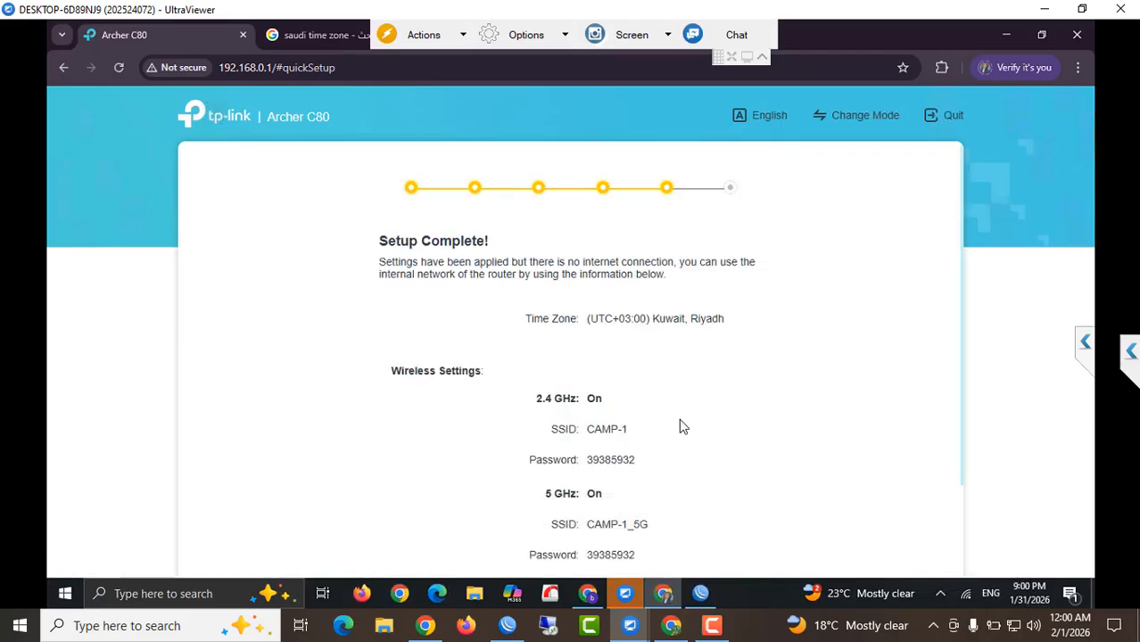
Review the Setup Complete summary and exit the wizard to the Network Map.
scroll(683, 419, "down", 2)
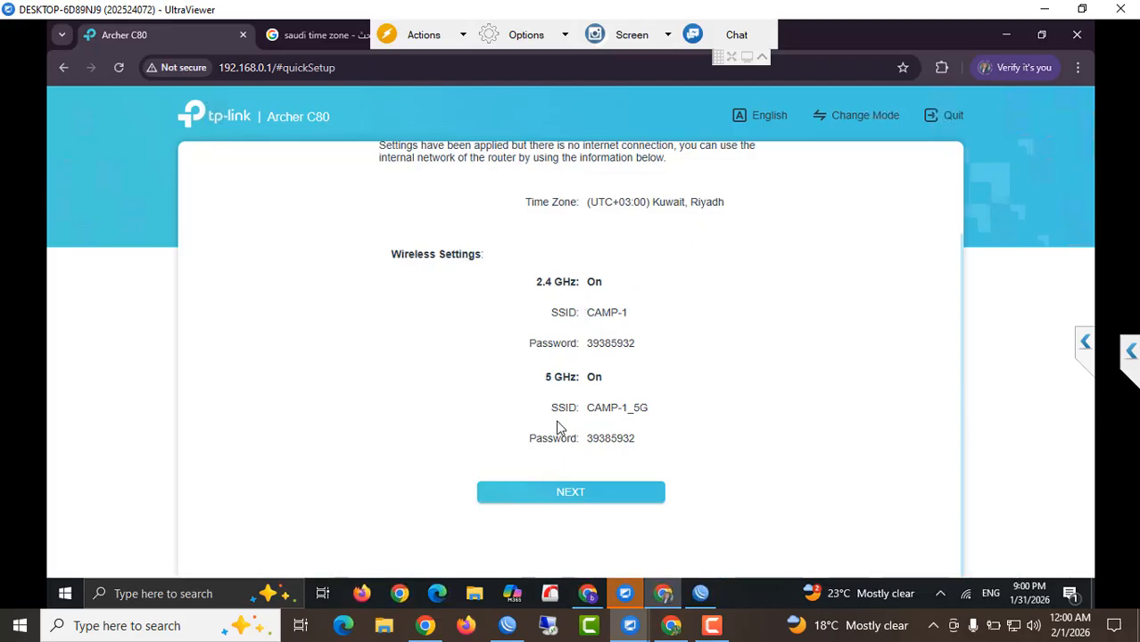
left_click(594, 493)
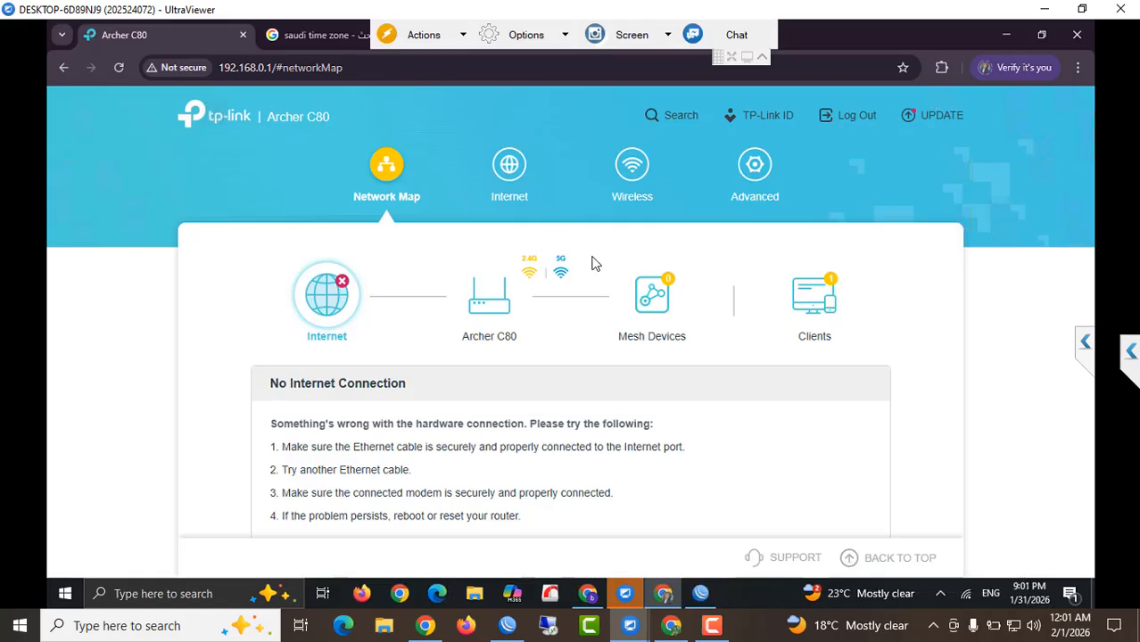
On the Wireless page, set the 2.4 GHz CAMP-1 security to None.
left_click(631, 184)
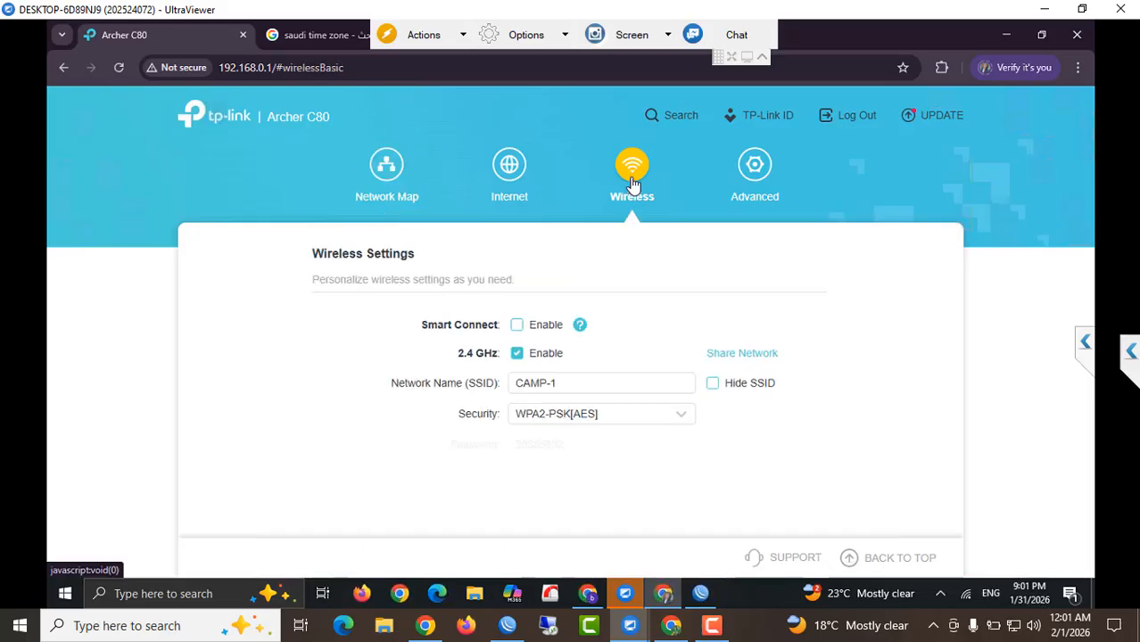
scroll(441, 466, "down", 3)
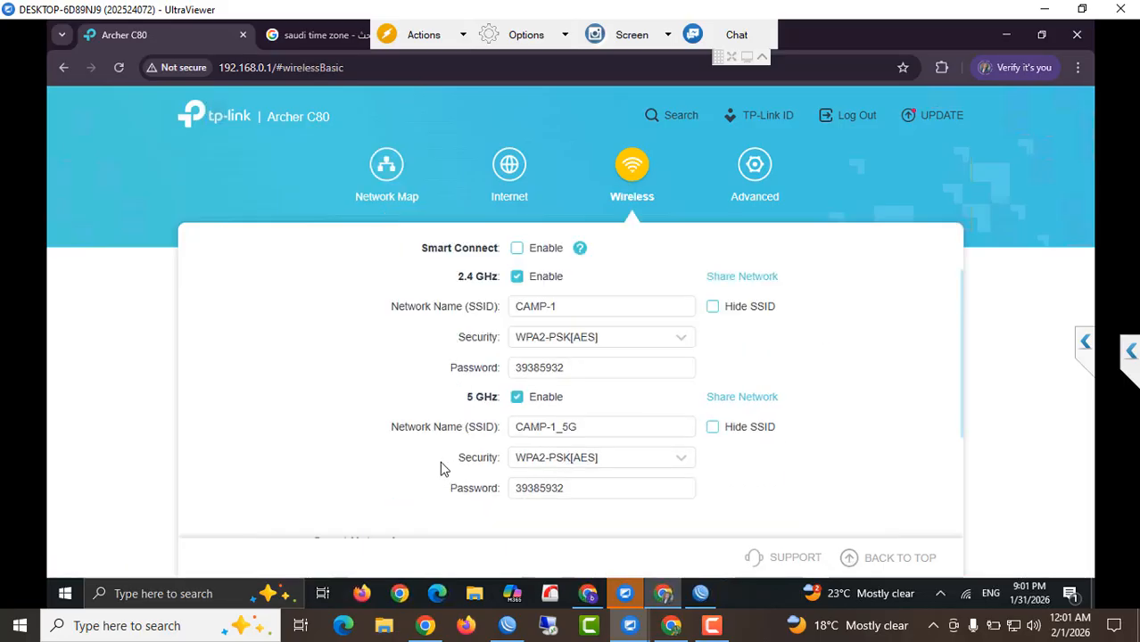
scroll(520, 397, "up", 3)
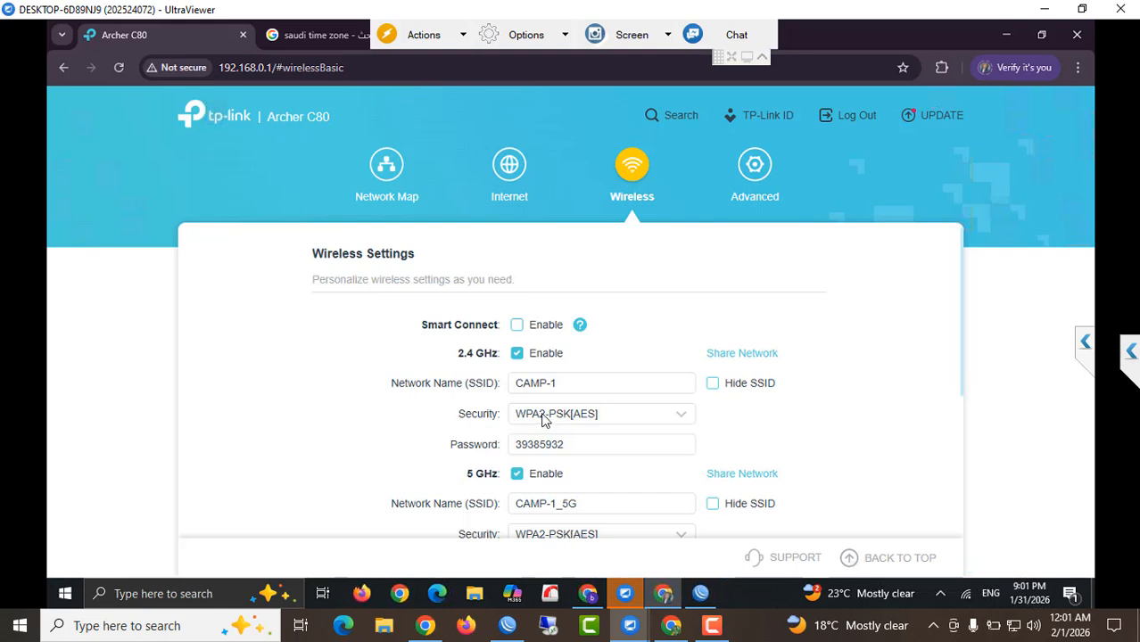
left_click(680, 421)
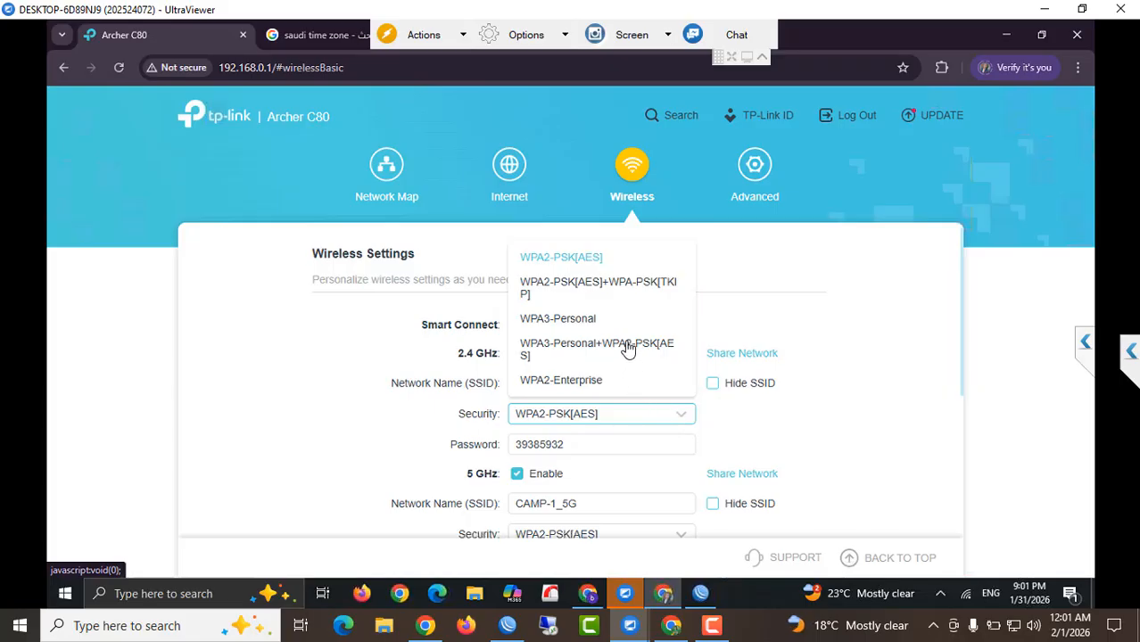
scroll(627, 345, "up", 1)
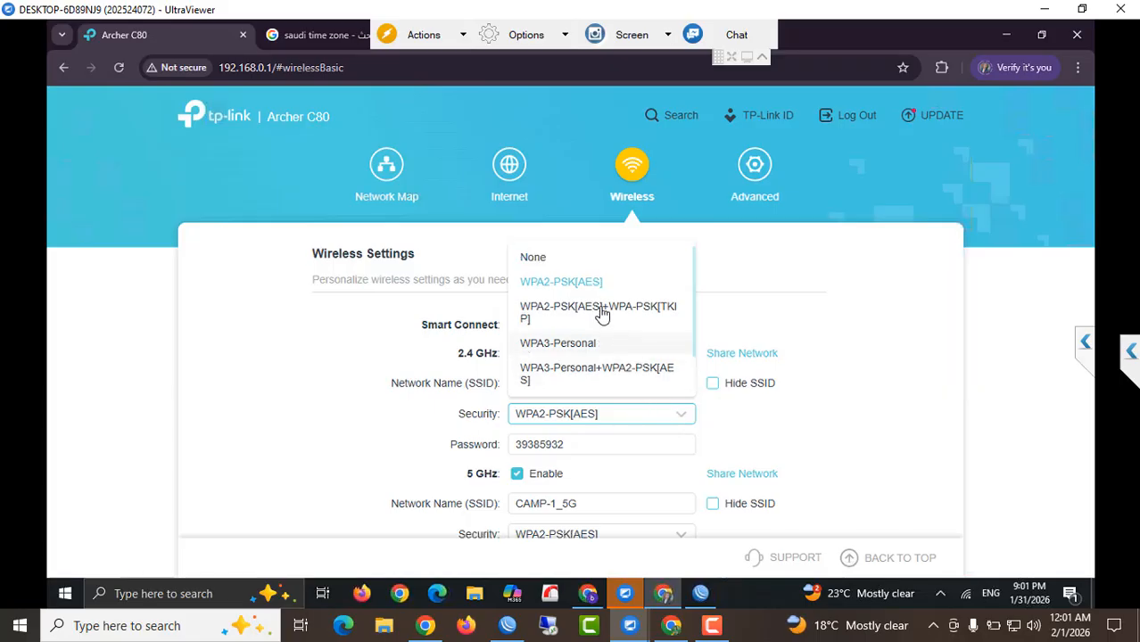
left_click(534, 260)
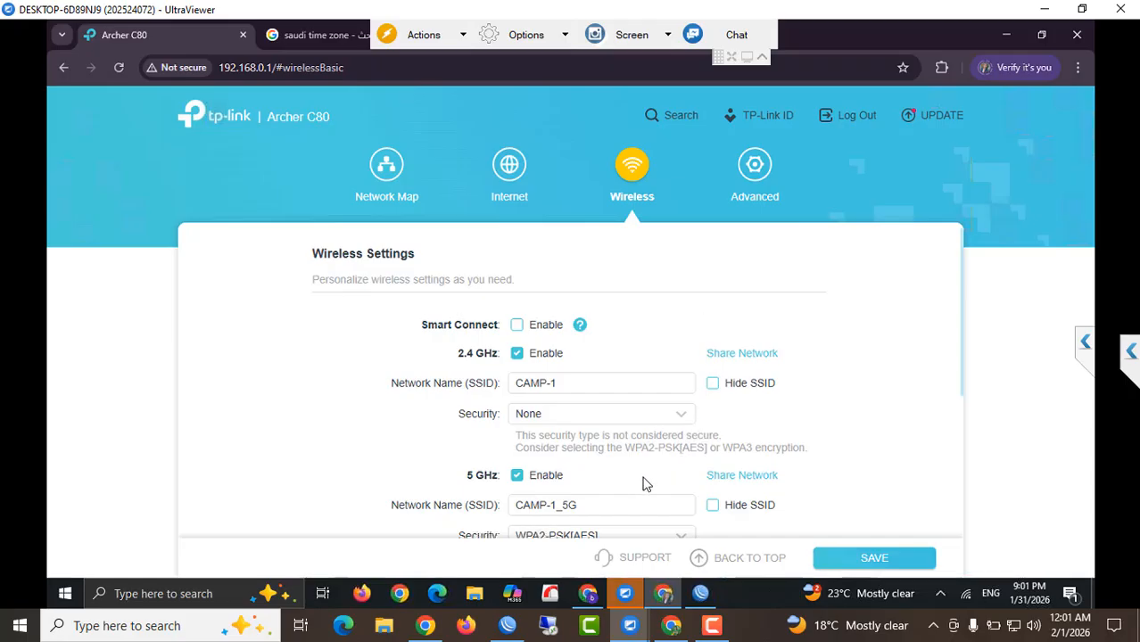
Set the 5 GHz CAMP-1_5G security to None and save the wireless settings.
scroll(644, 483, "down", 3)
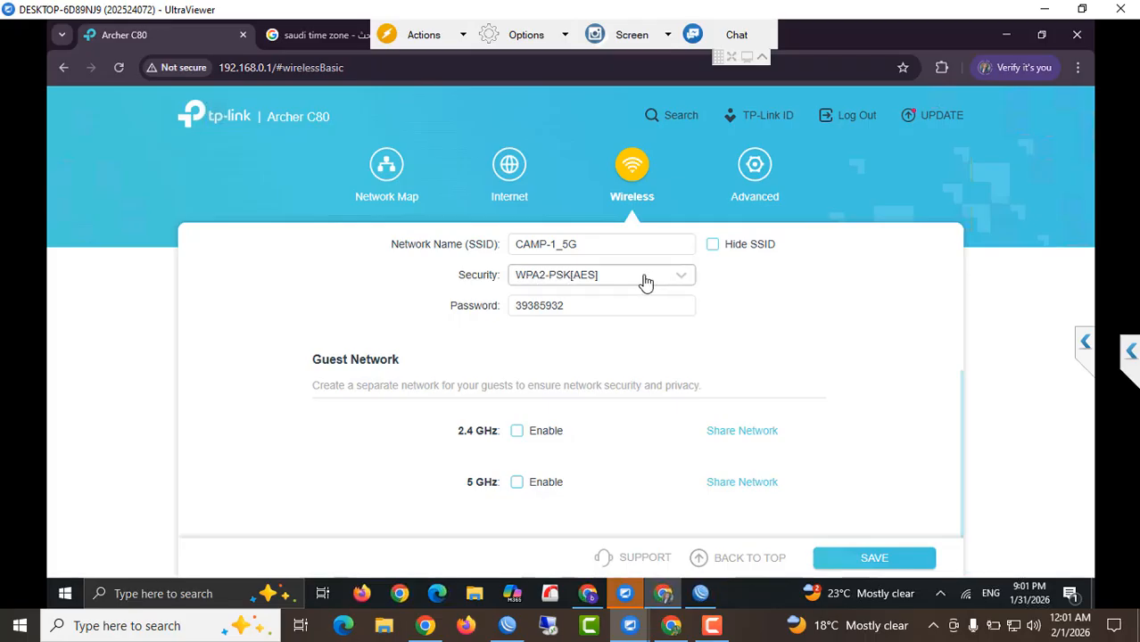
left_click(678, 282)
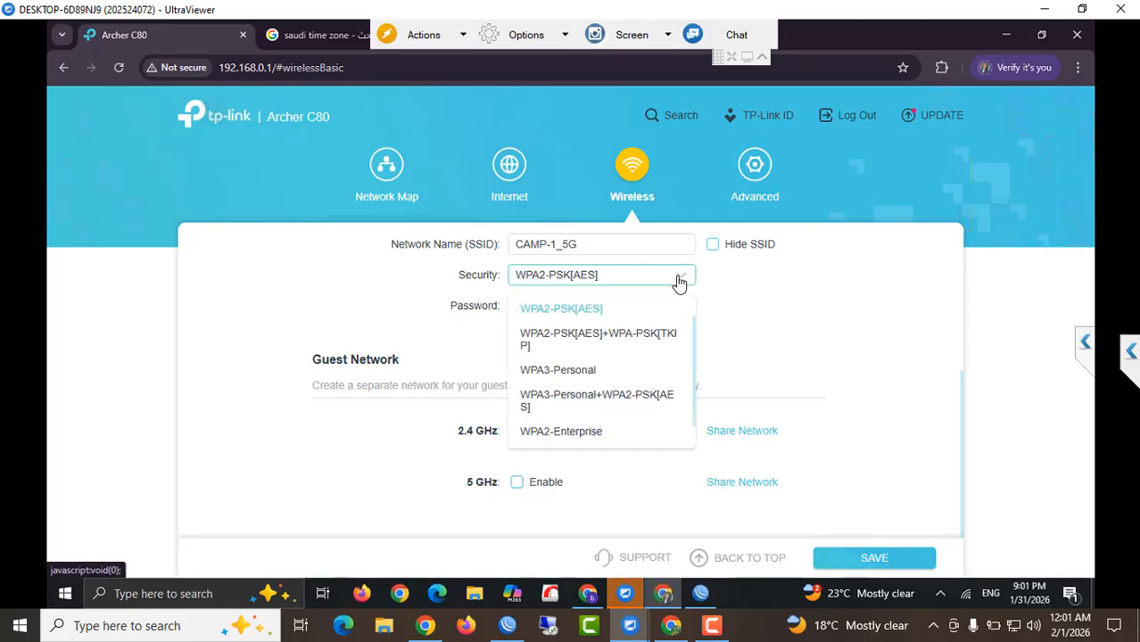
scroll(624, 381, "up", 1)
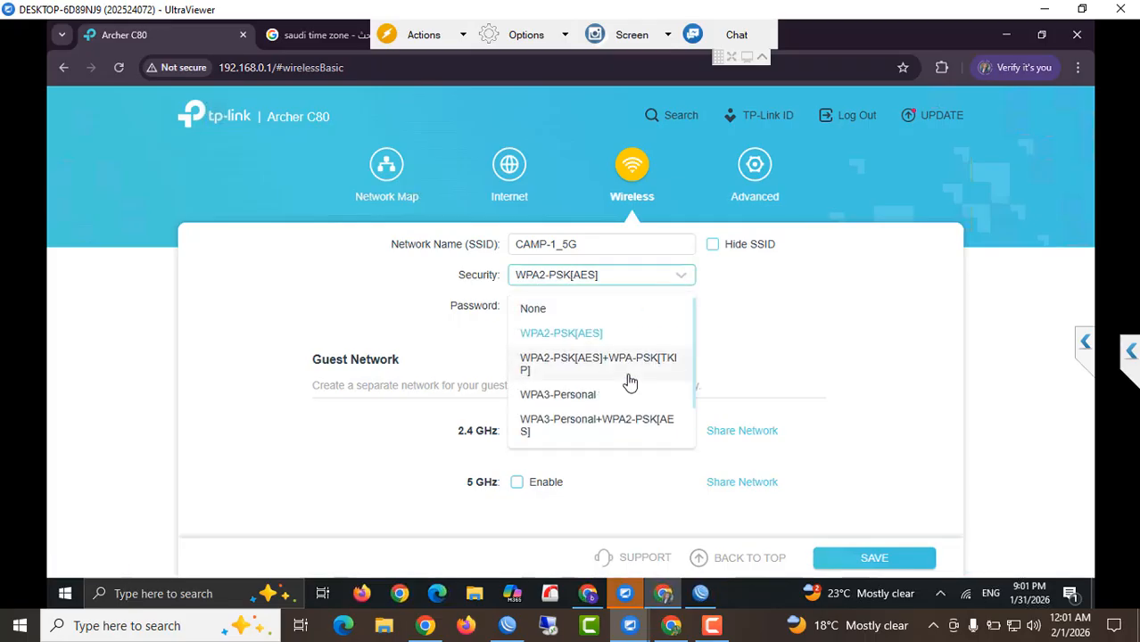
left_click(532, 310)
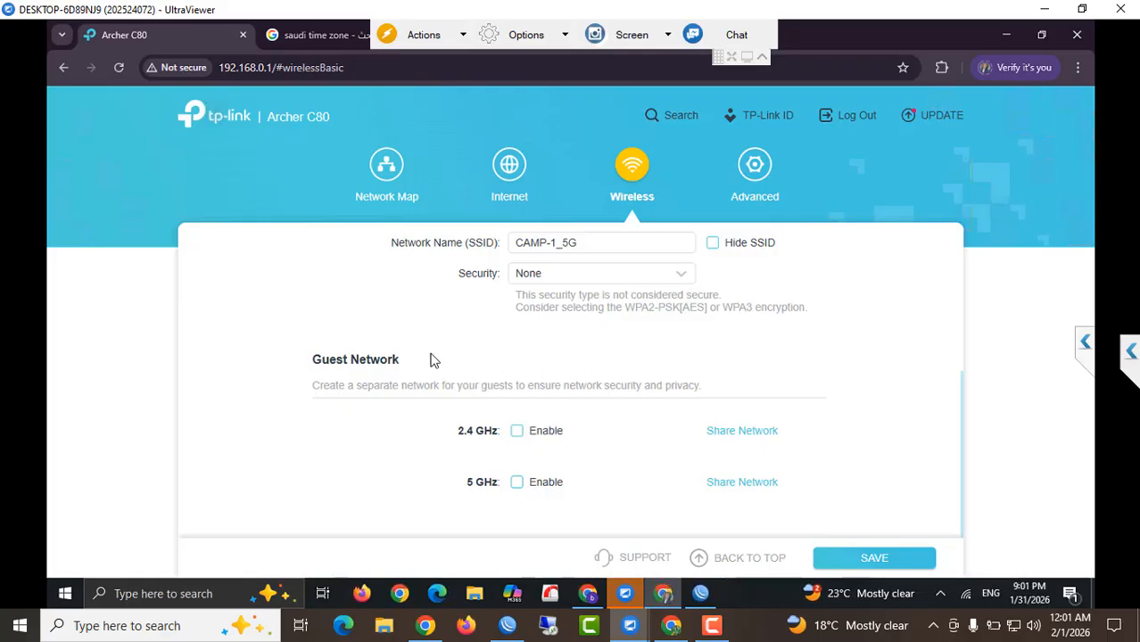
left_click(867, 561)
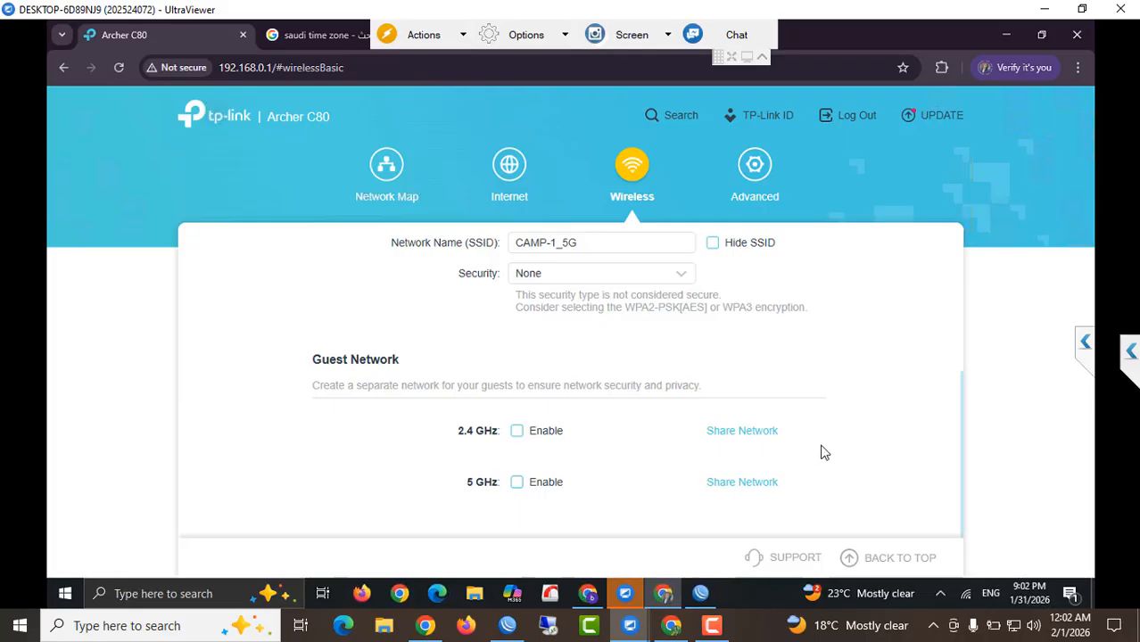
scroll(809, 395, "up", 1)
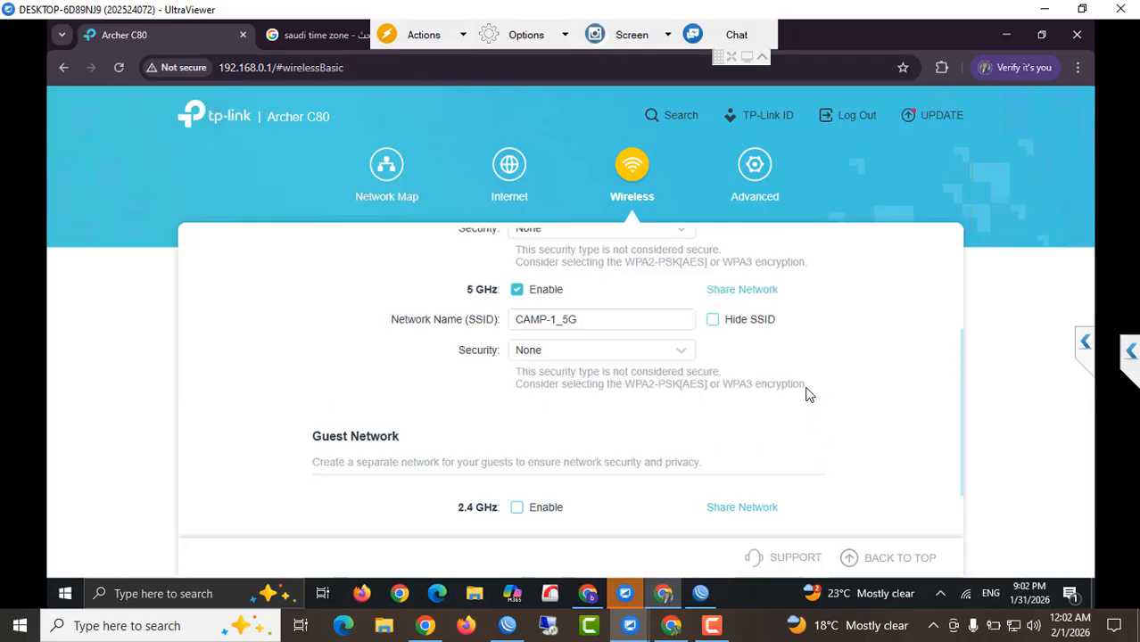
scroll(806, 427, "up", 2)
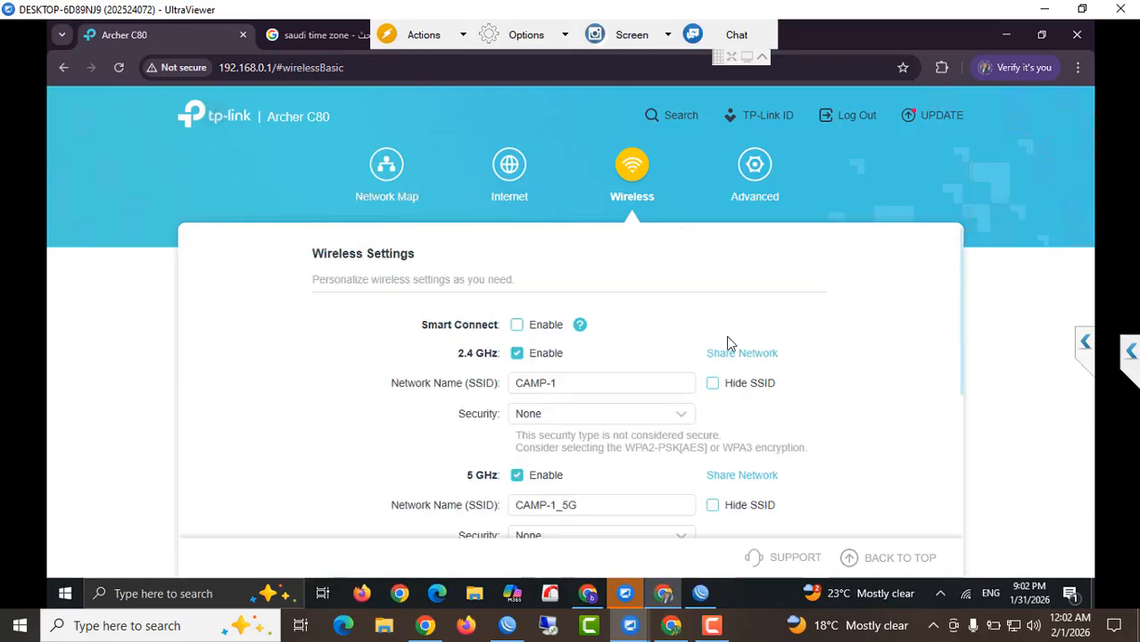
Select Access Point Mode under Operation Mode and save it.
left_click(755, 178)
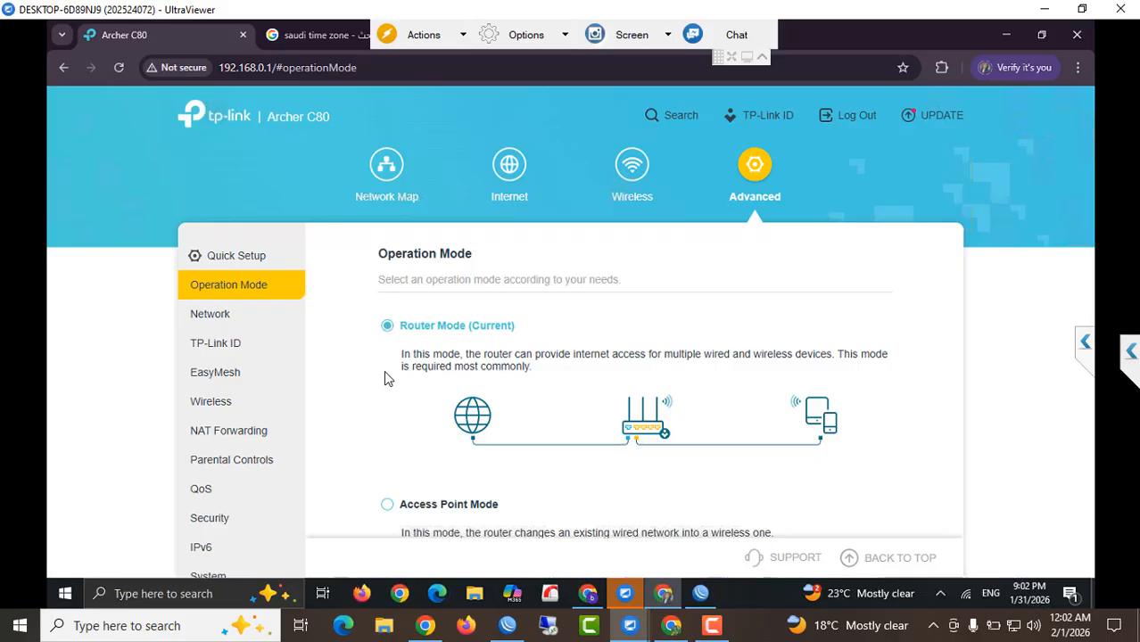
scroll(413, 425, "down", 1)
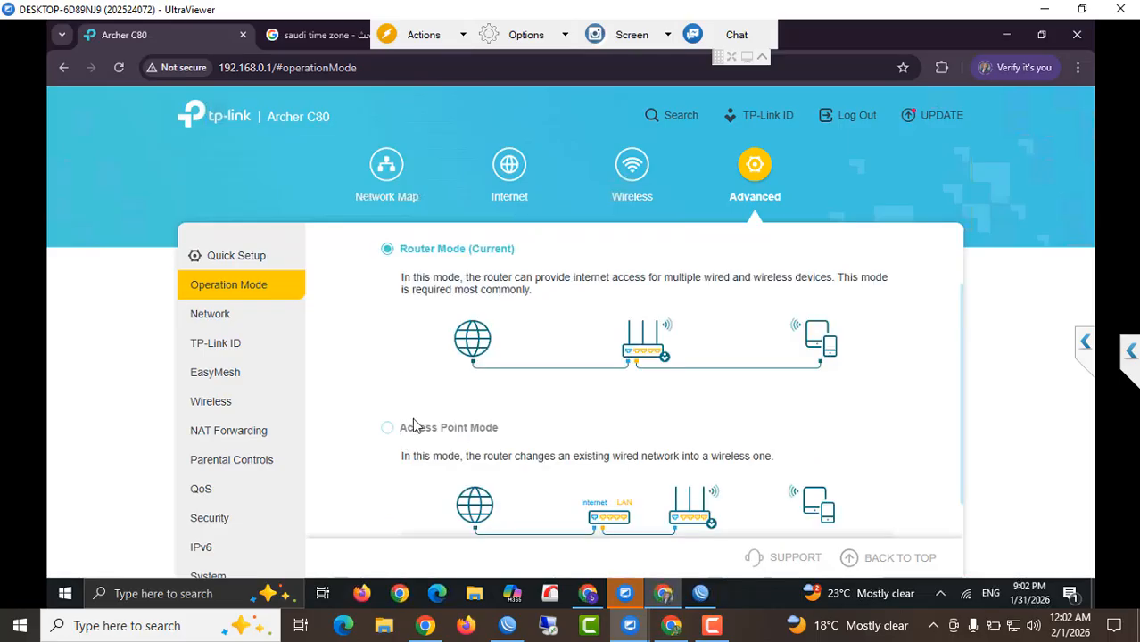
scroll(413, 426, "down", 1)
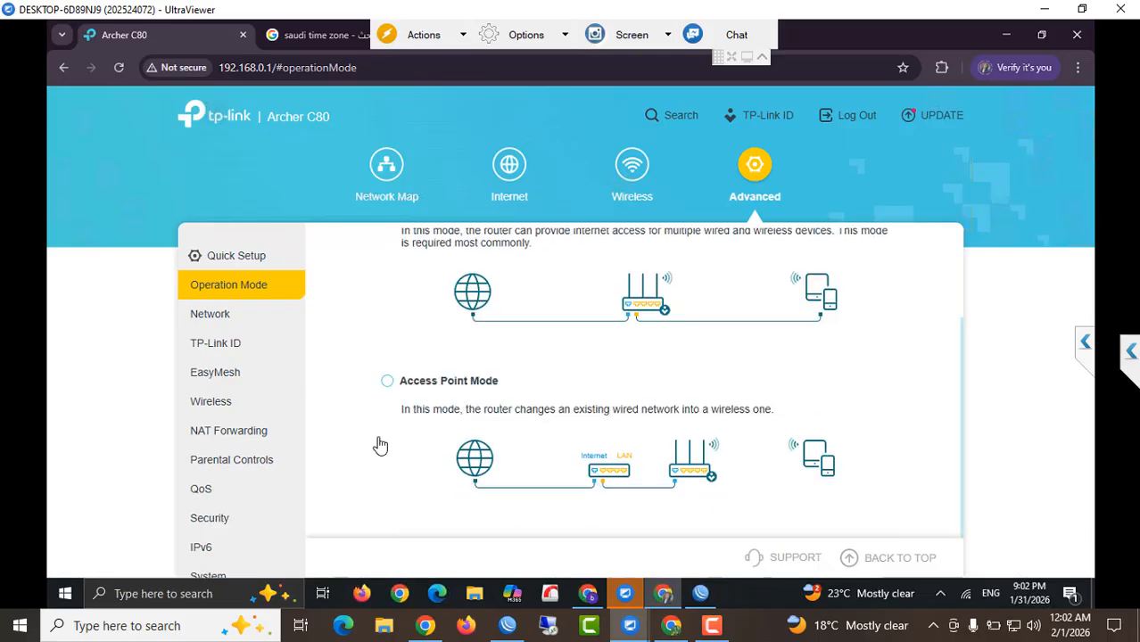
left_click(388, 384)
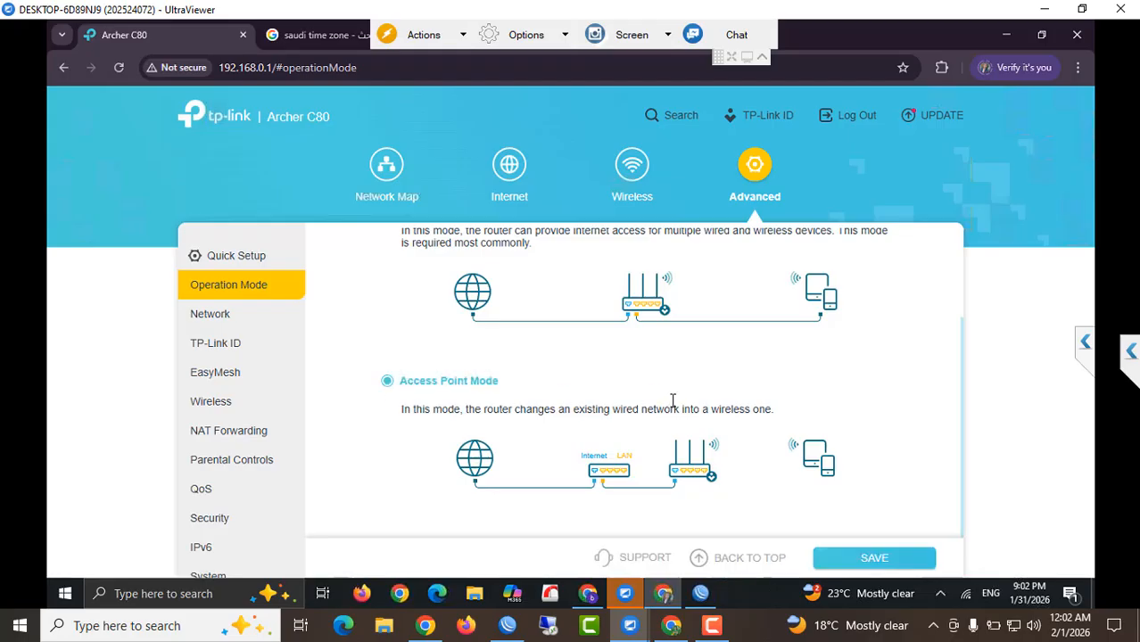
left_click(876, 557)
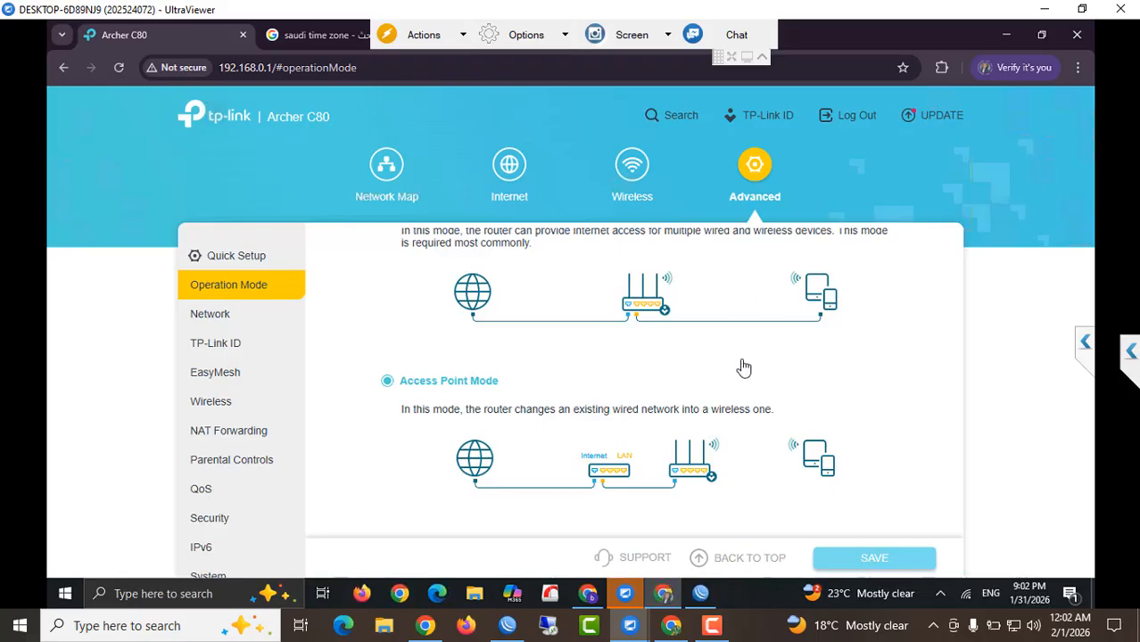
left_click(858, 559)
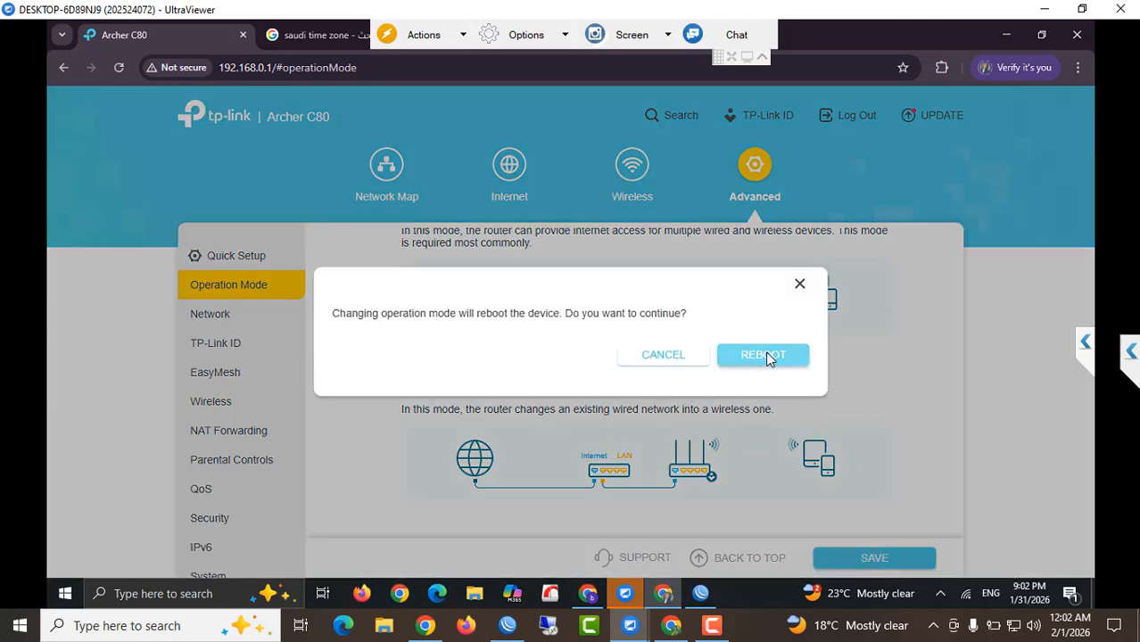
Confirm the reboot into Access Point mode, then select the Local Password field after restart.
left_click(762, 357)
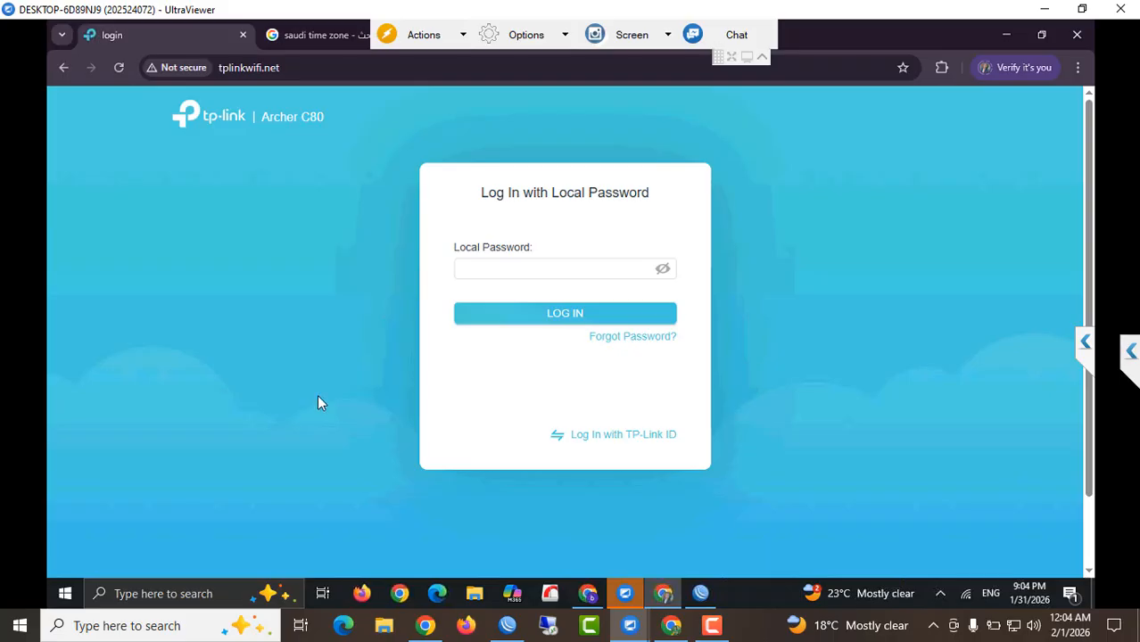
left_click(488, 267)
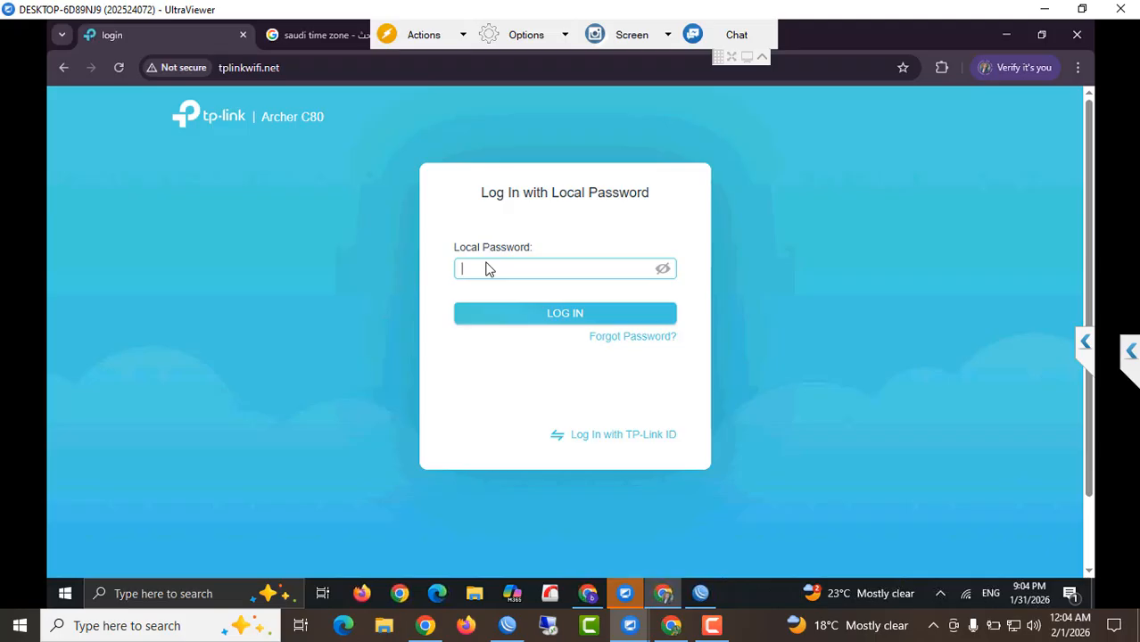
Log in with the local password and decline Chrome's offer to save it.
type("•••••")
left_click(567, 324)
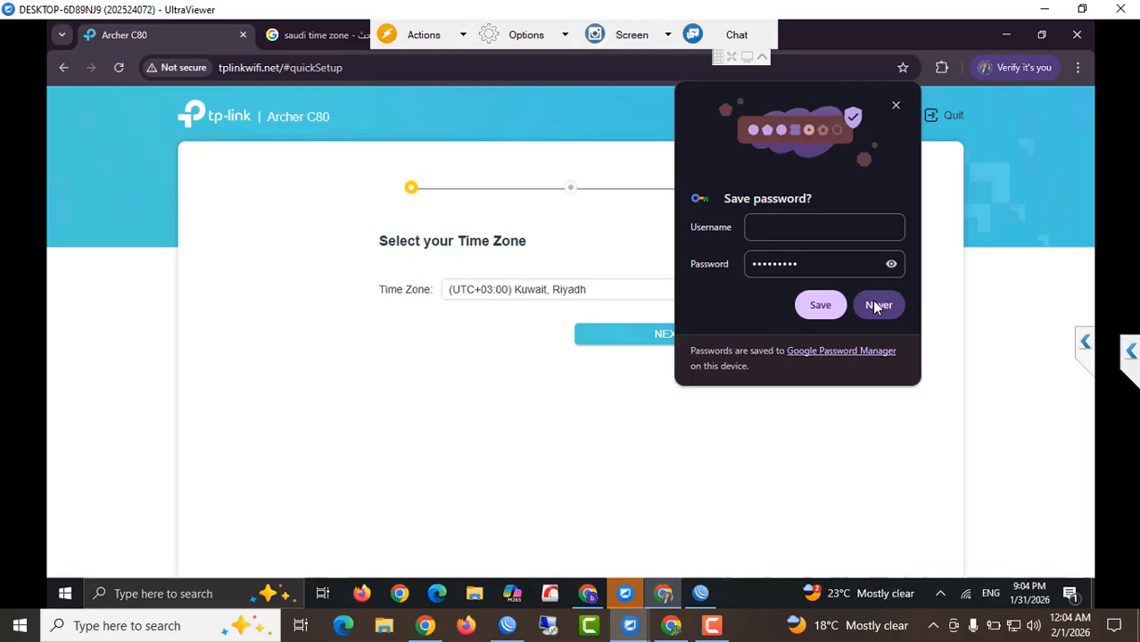
left_click(874, 306)
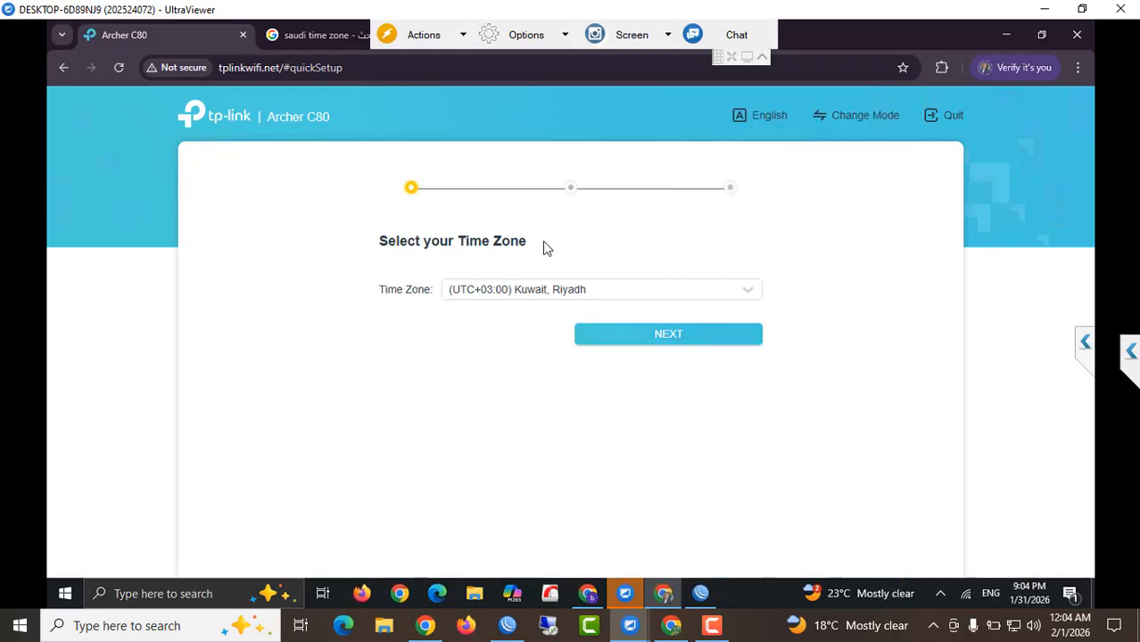
Keep the (UTC+03:00) Kuwait, Riyadh time zone and CAMP-1/CAMP-1_5G wireless settings, then apply the quick setup.
left_click(685, 339)
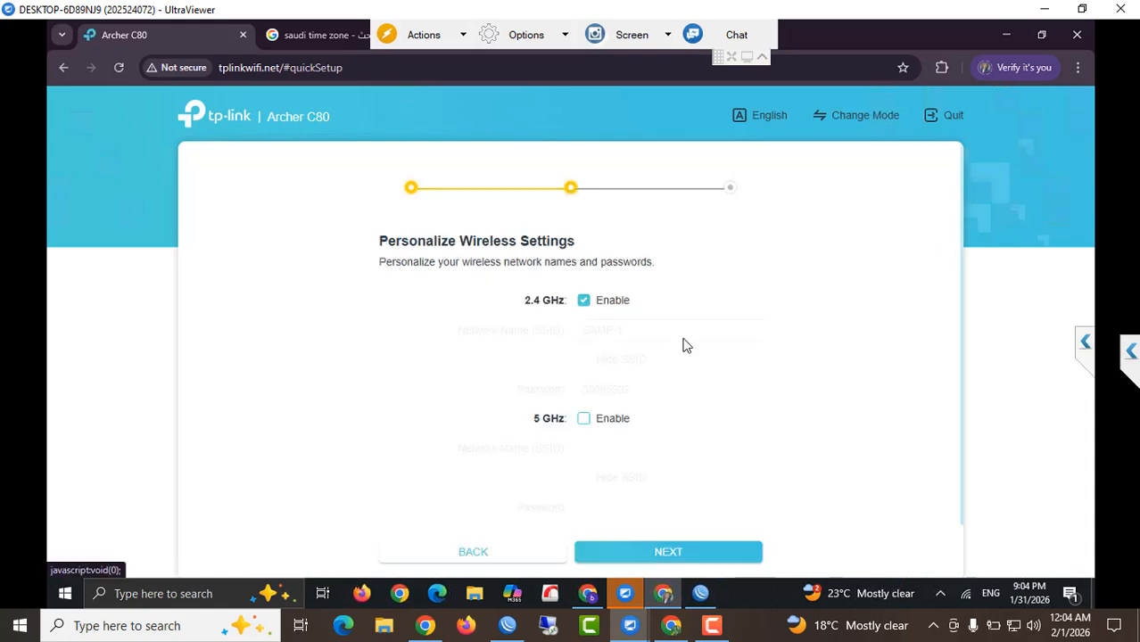
scroll(713, 411, "down", 1)
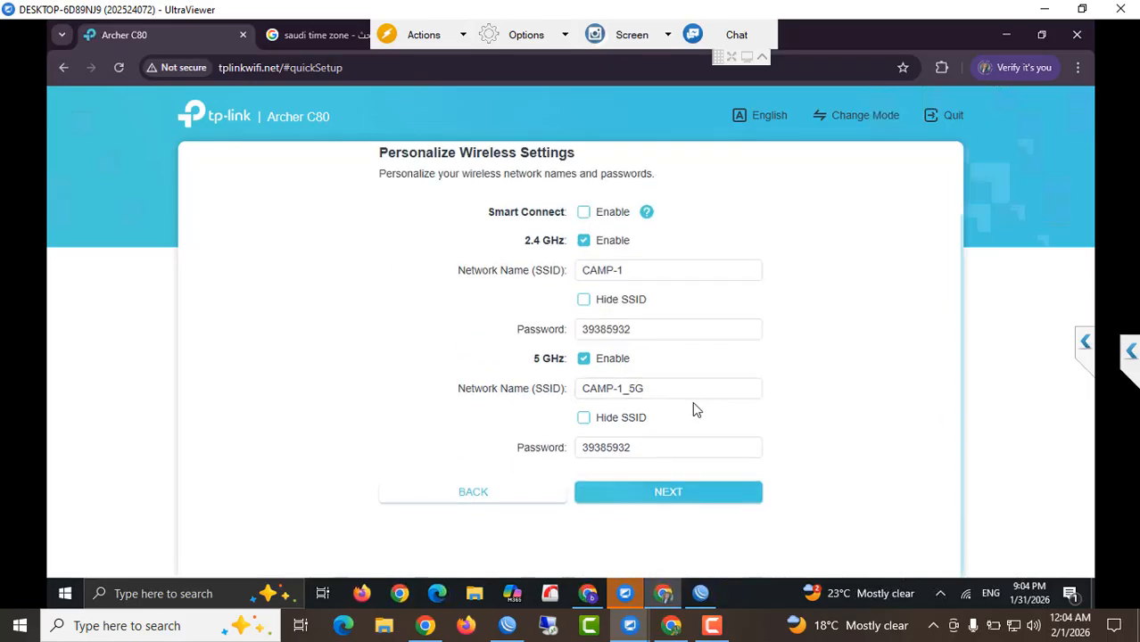
left_click(687, 498)
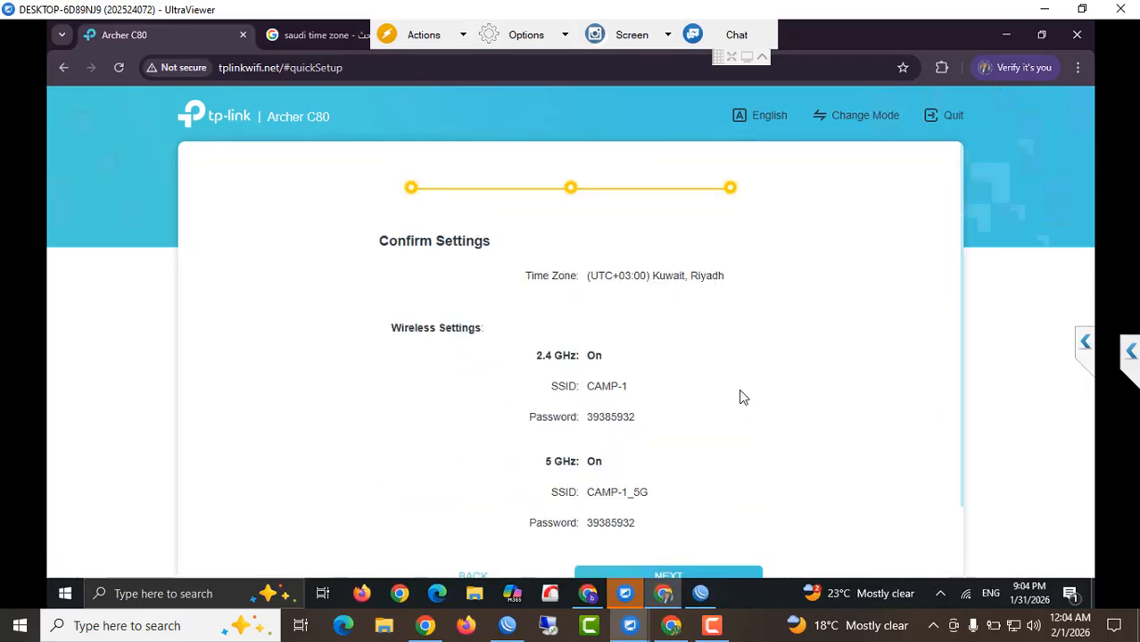
scroll(680, 406, "down", 1)
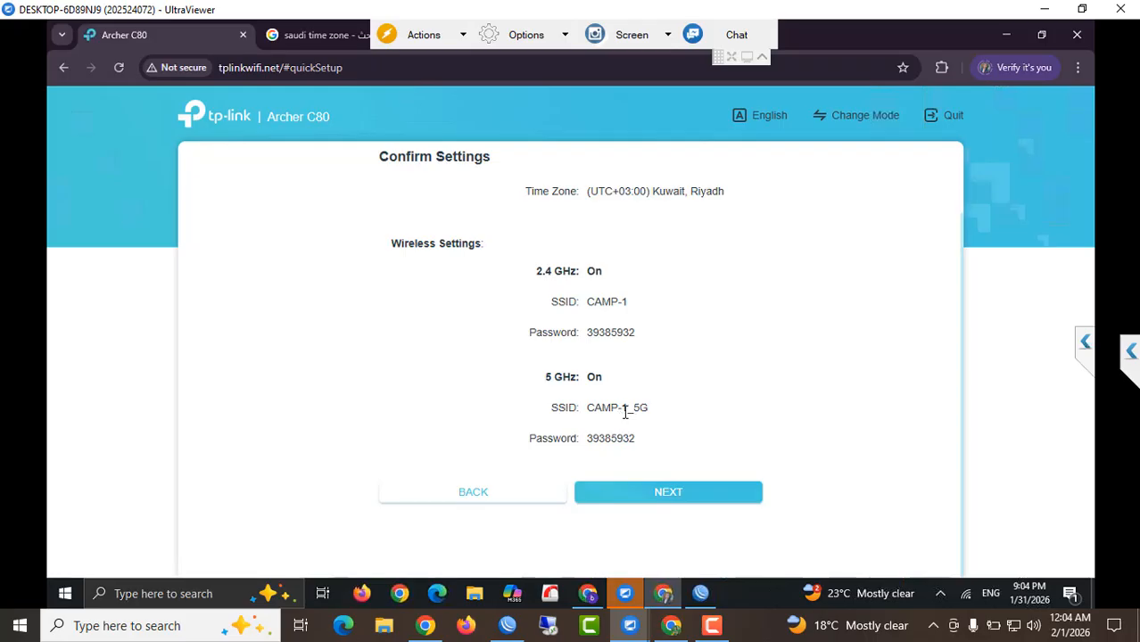
left_click(674, 496)
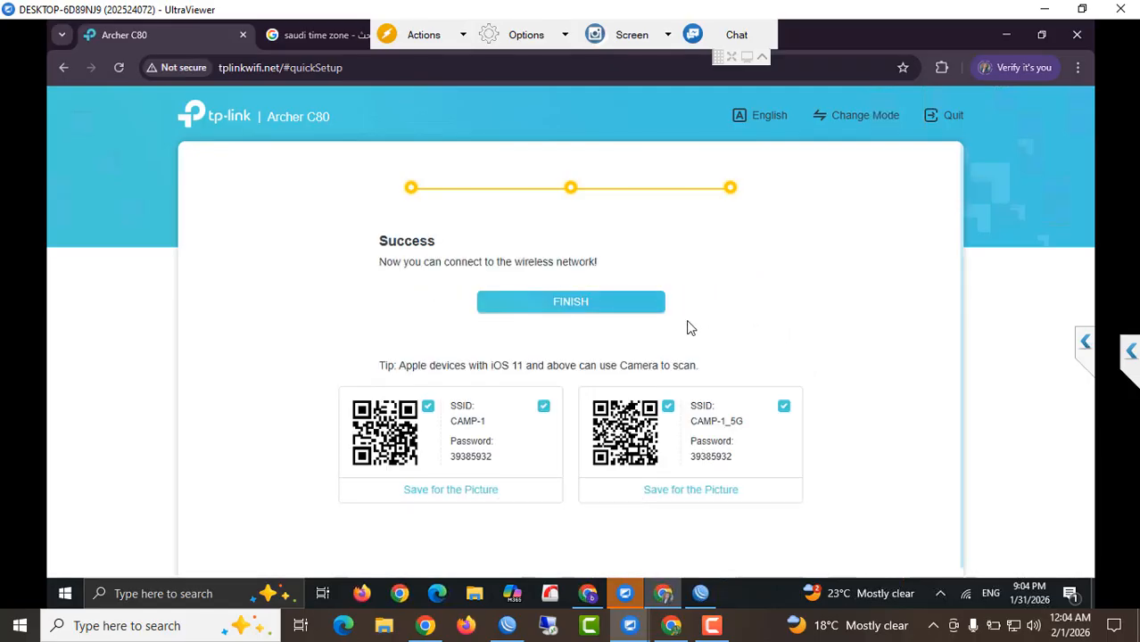
scroll(687, 327, "down", 1)
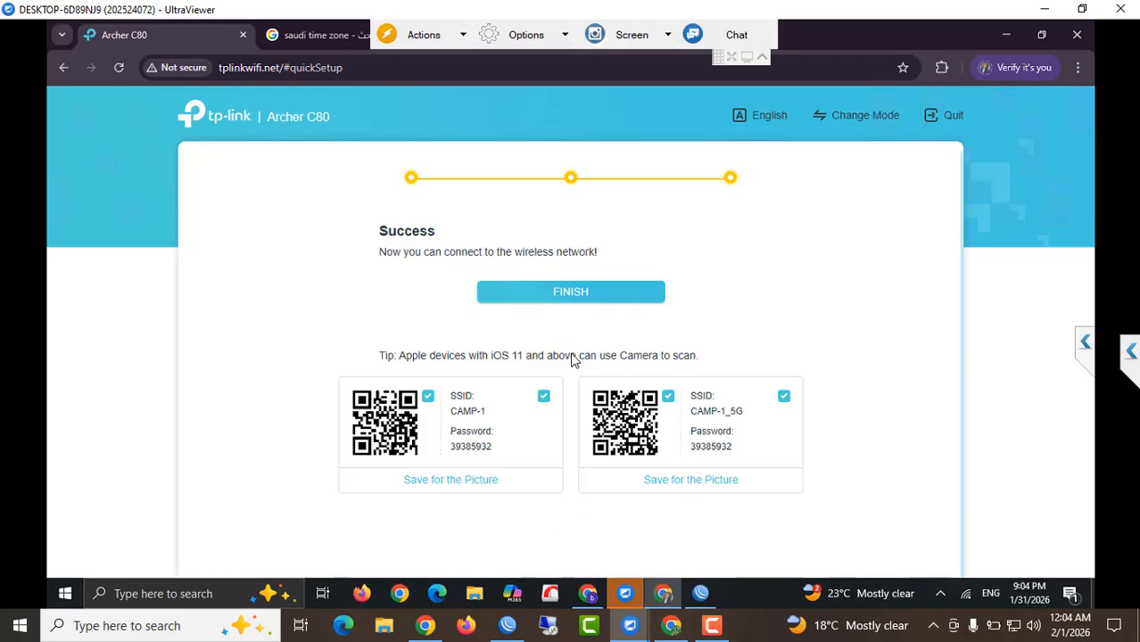
Finish the quick setup, confirm Access Point Mode under Operation Mode, and go to the LAN settings.
left_click(568, 295)
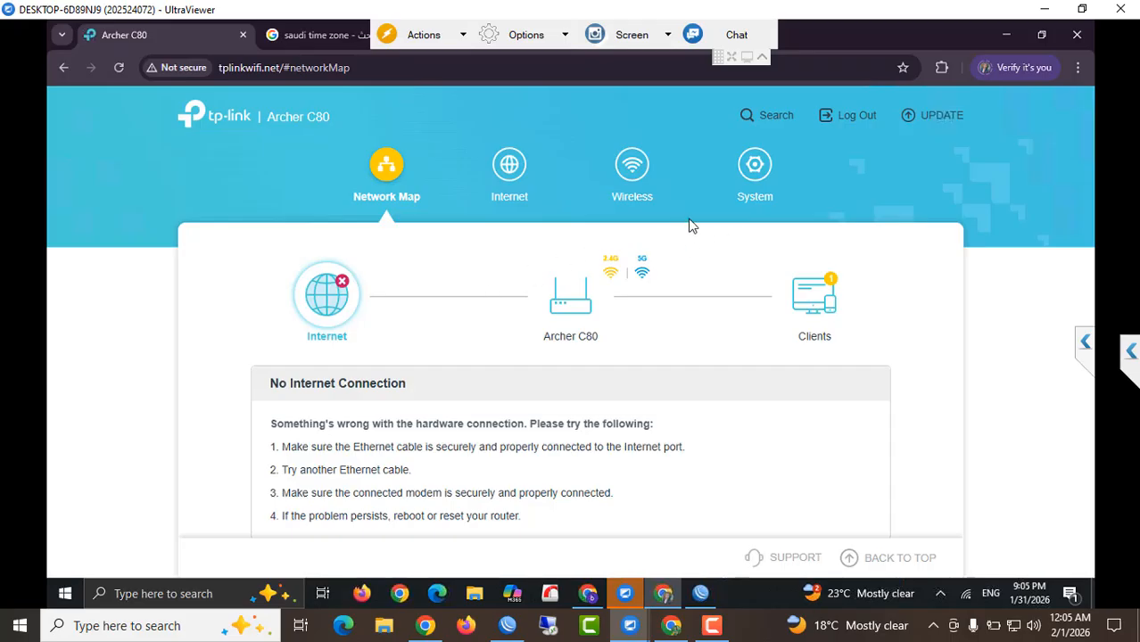
left_click(756, 175)
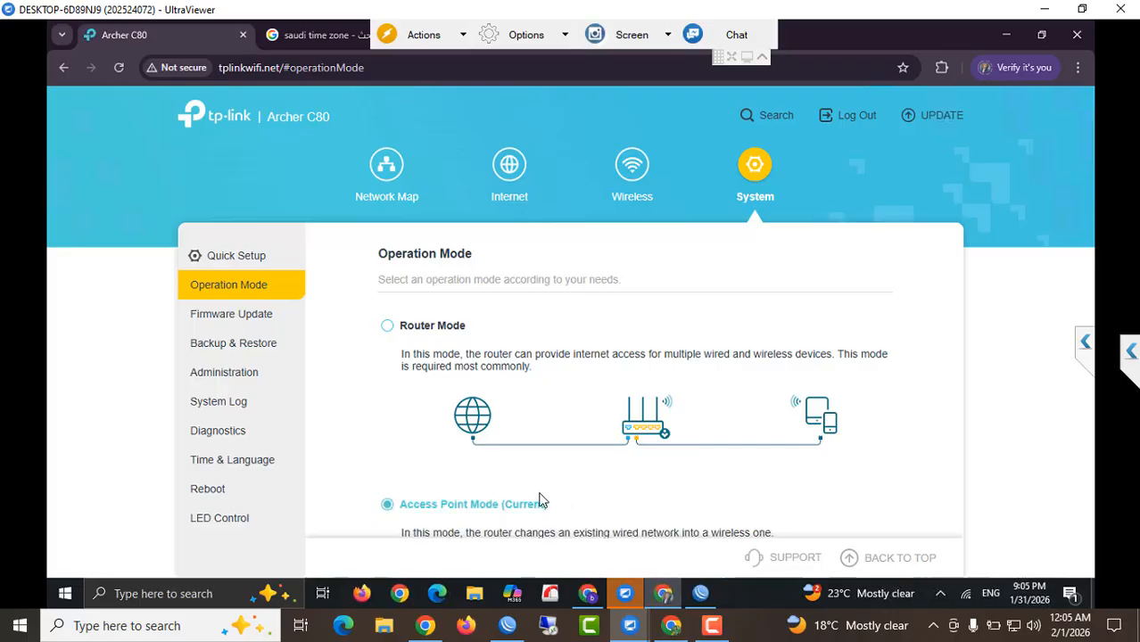
scroll(545, 397, "down", 2)
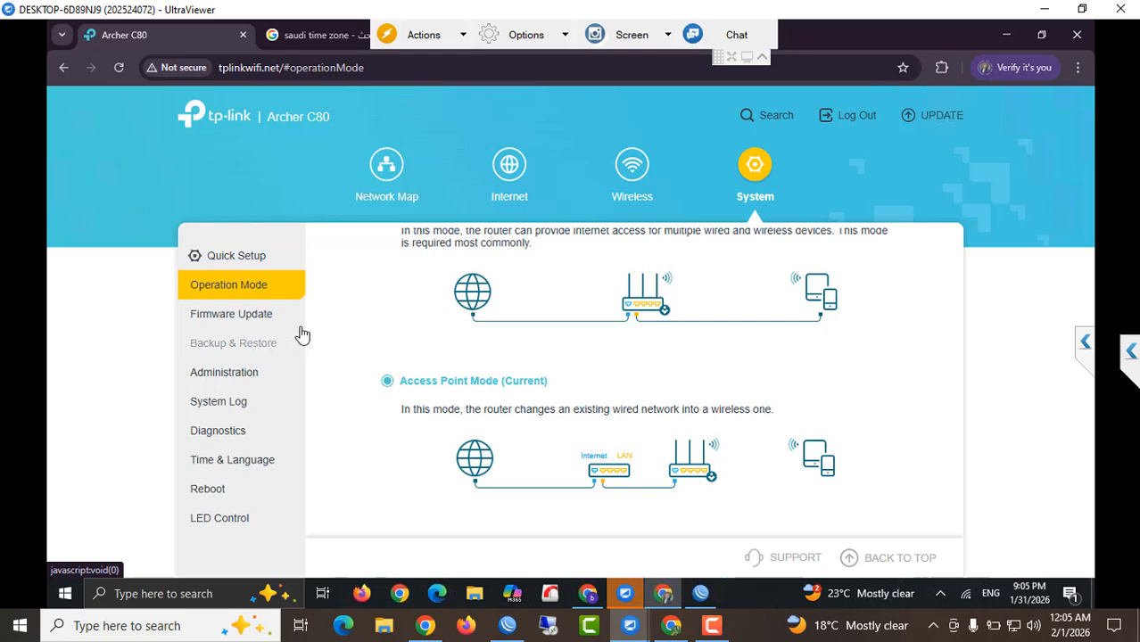
left_click(510, 178)
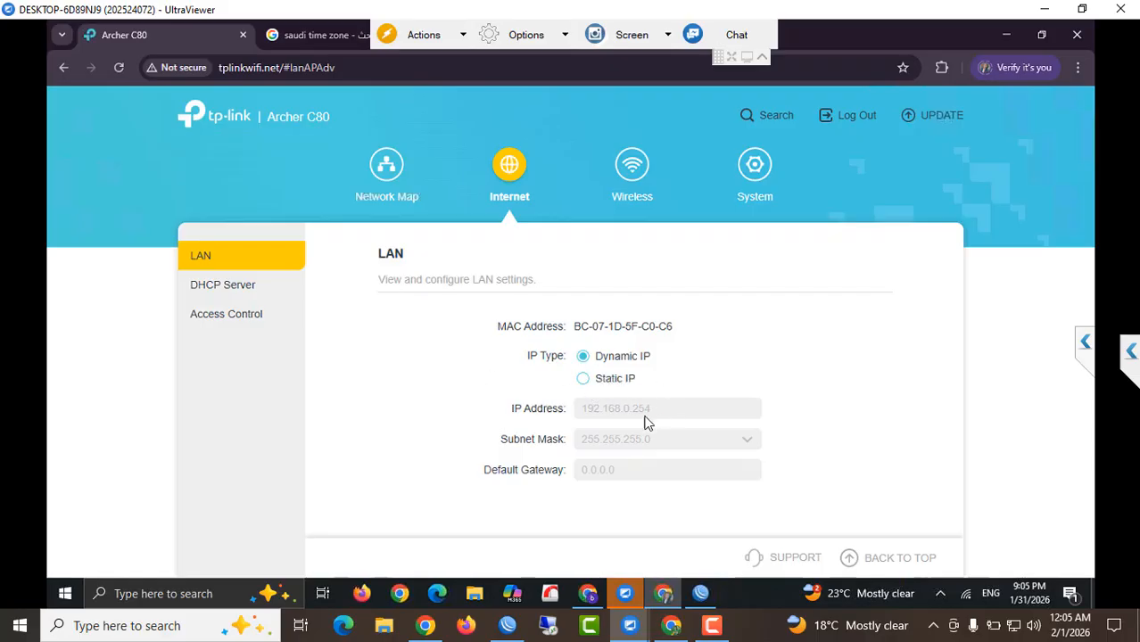
Set the LAN to Static IP, changing the address to 192.168.20.10 and the gateway to 192.168.20.1.
left_click(583, 383)
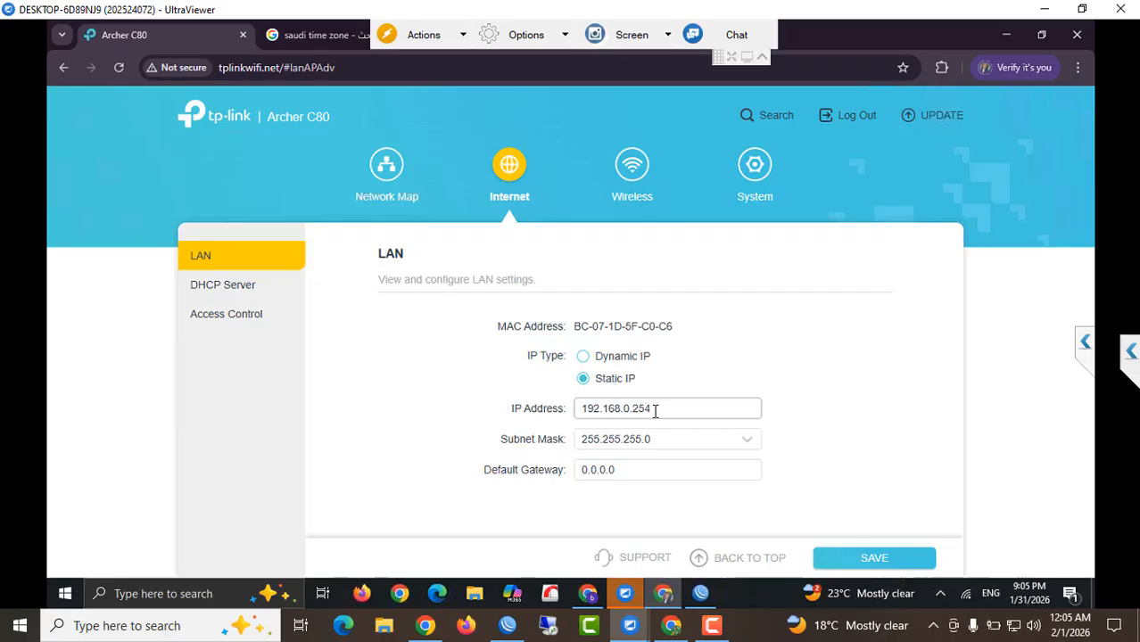
left_click(654, 409)
left_click_drag(651, 409, 624, 412)
left_click(625, 408)
type("2")
key("BackSpace")
key("BackSpace")
key("BackSpace")
type("10")
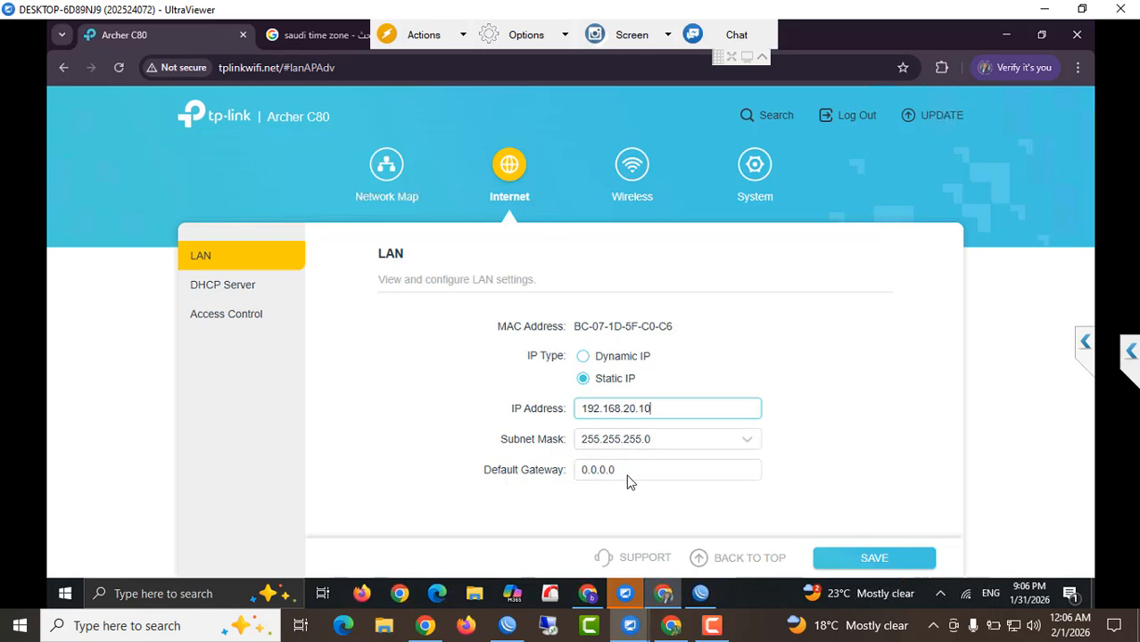
left_click(556, 472)
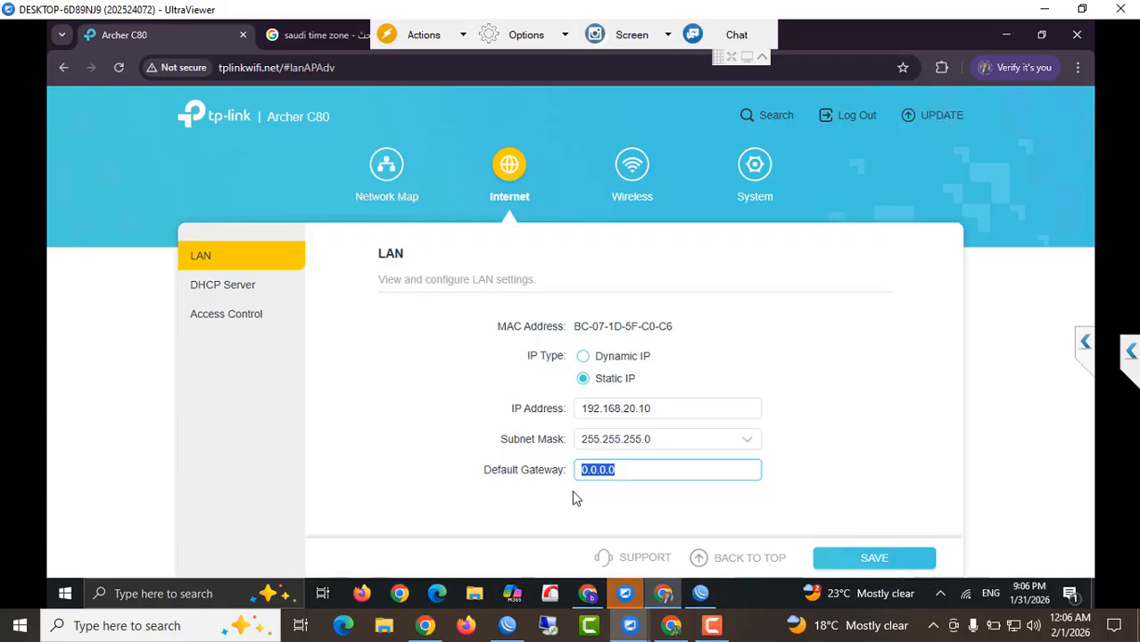
type("192.168.")
type("20.1")
Save the static LAN settings and confirm moving management to the new IP address.
left_click(872, 562)
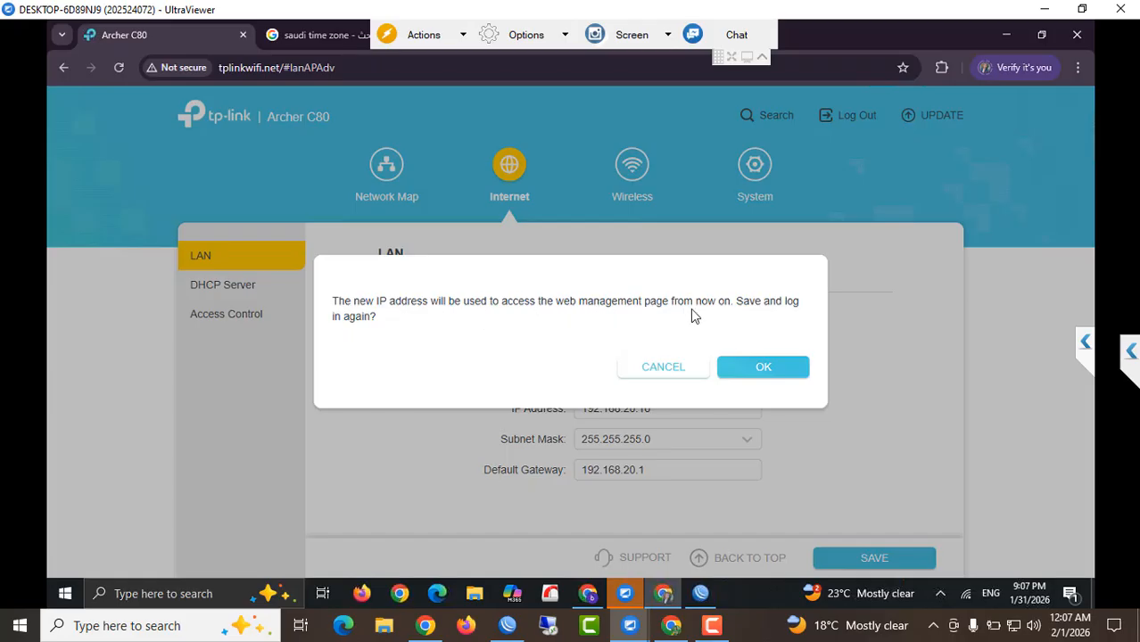
left_click(763, 373)
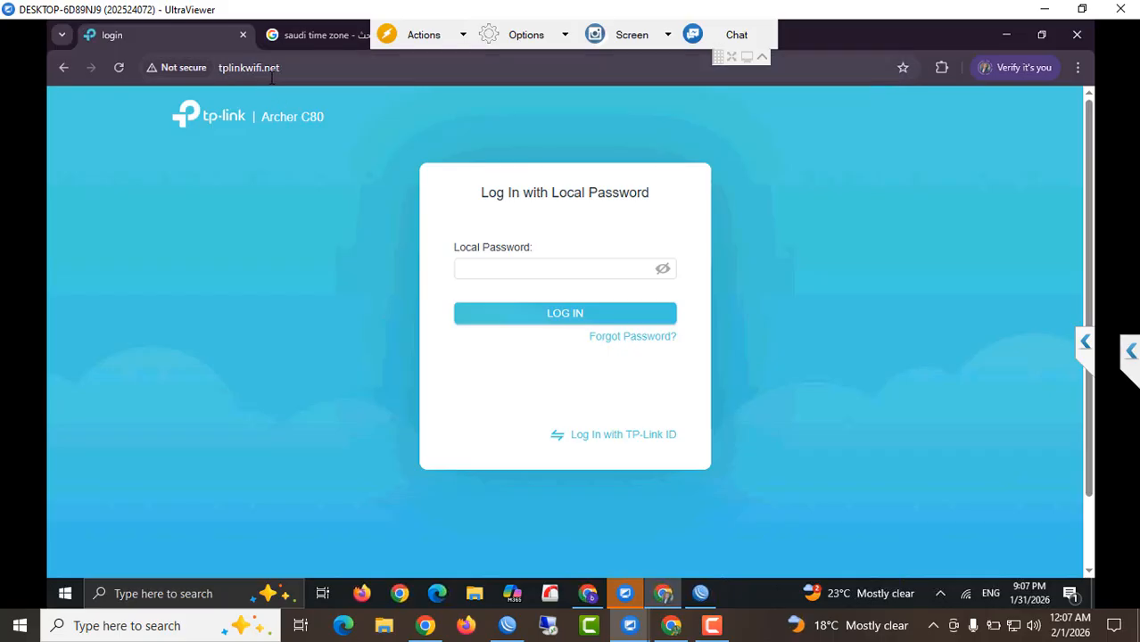
Log back in with the local password and switch to the 'saudi time zone' search tab.
left_click(474, 267)
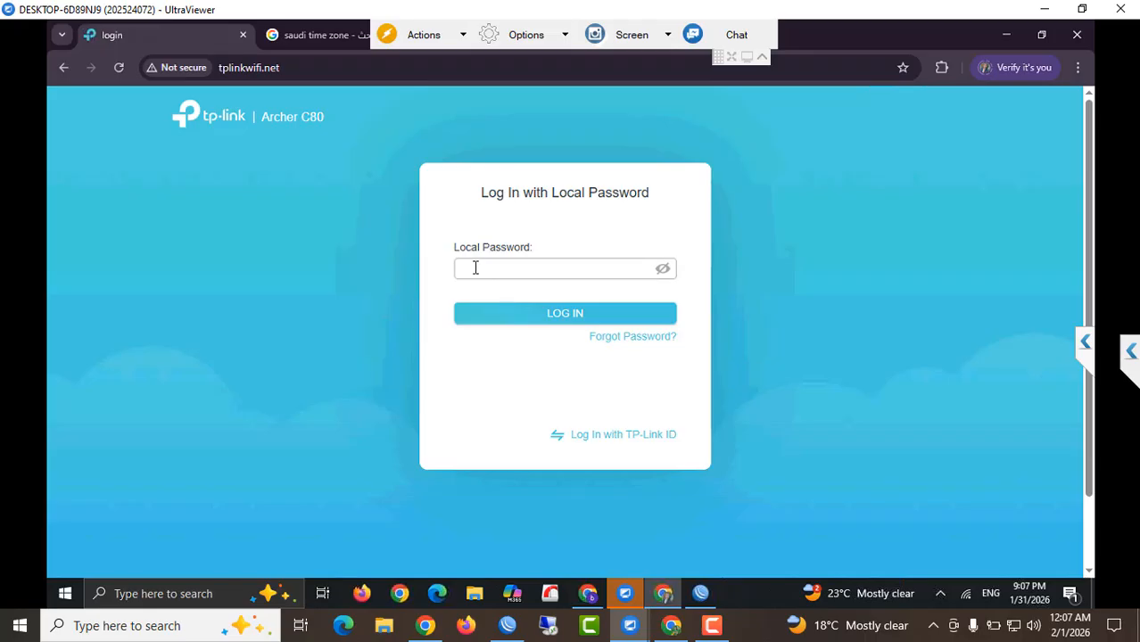
type("••••••••")
key("Return")
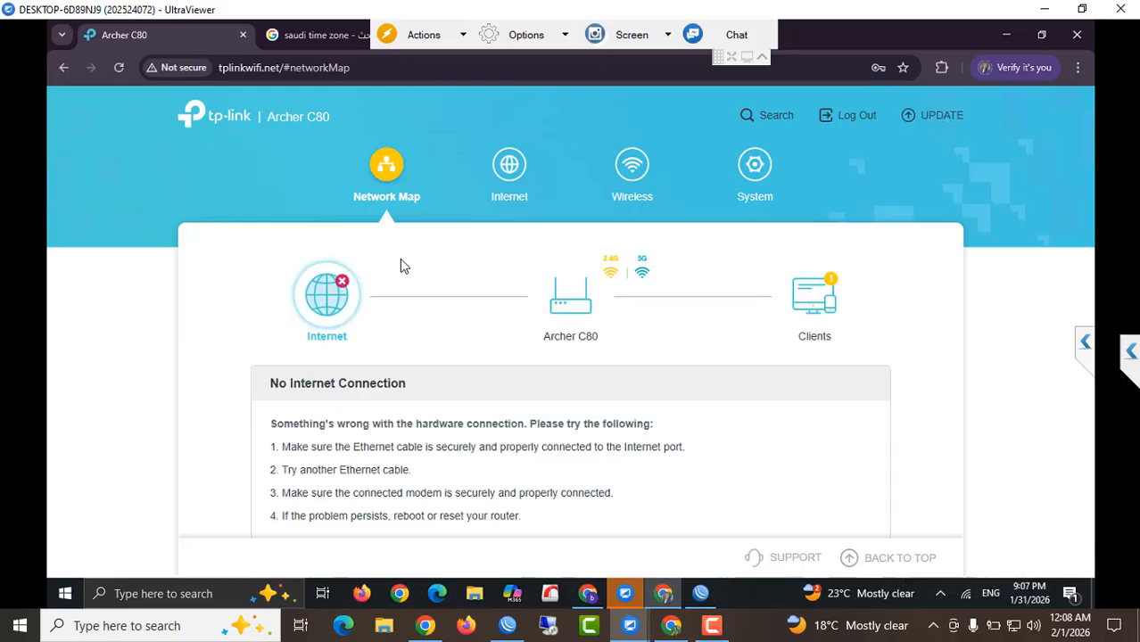
left_click(298, 36)
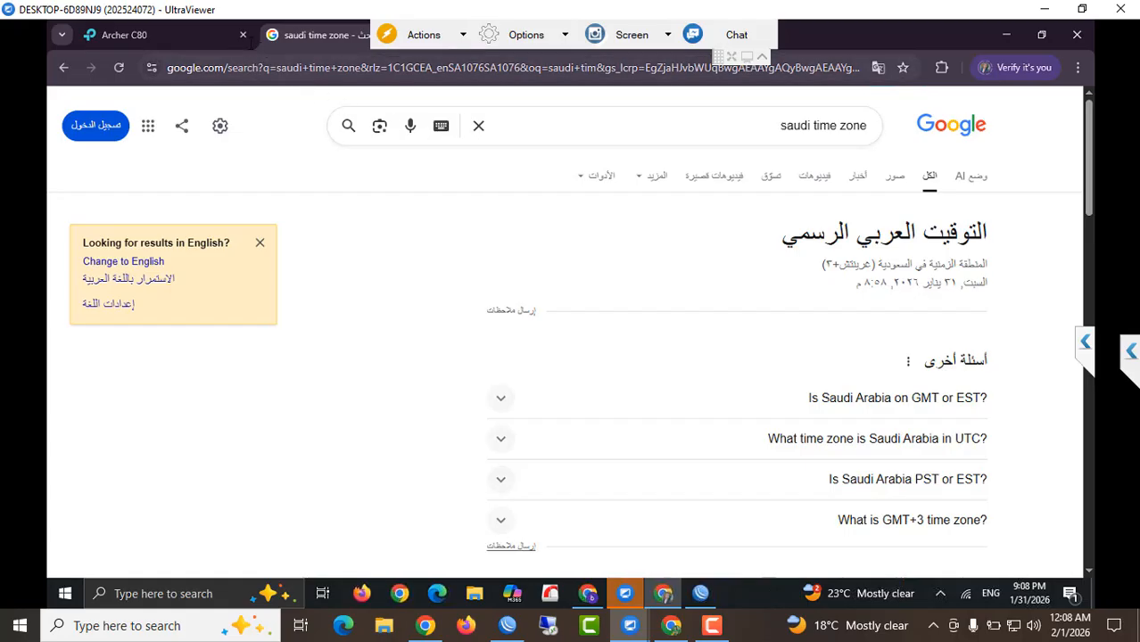
Close the old router tab and load 192.168.20.10 in a new tab.
left_click(242, 35)
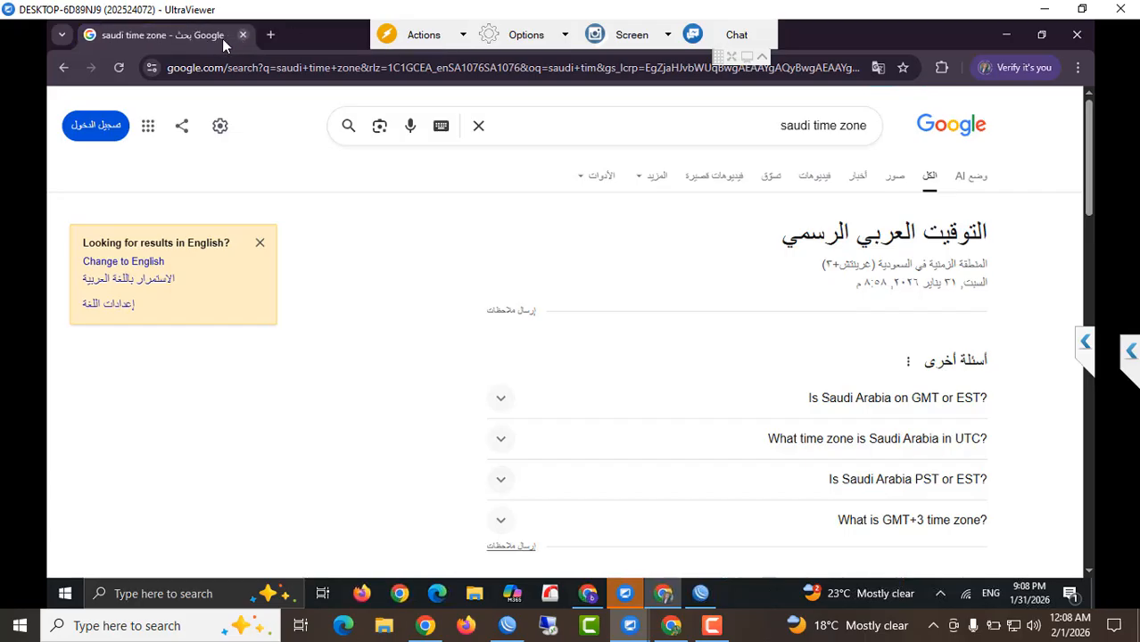
left_click(270, 35)
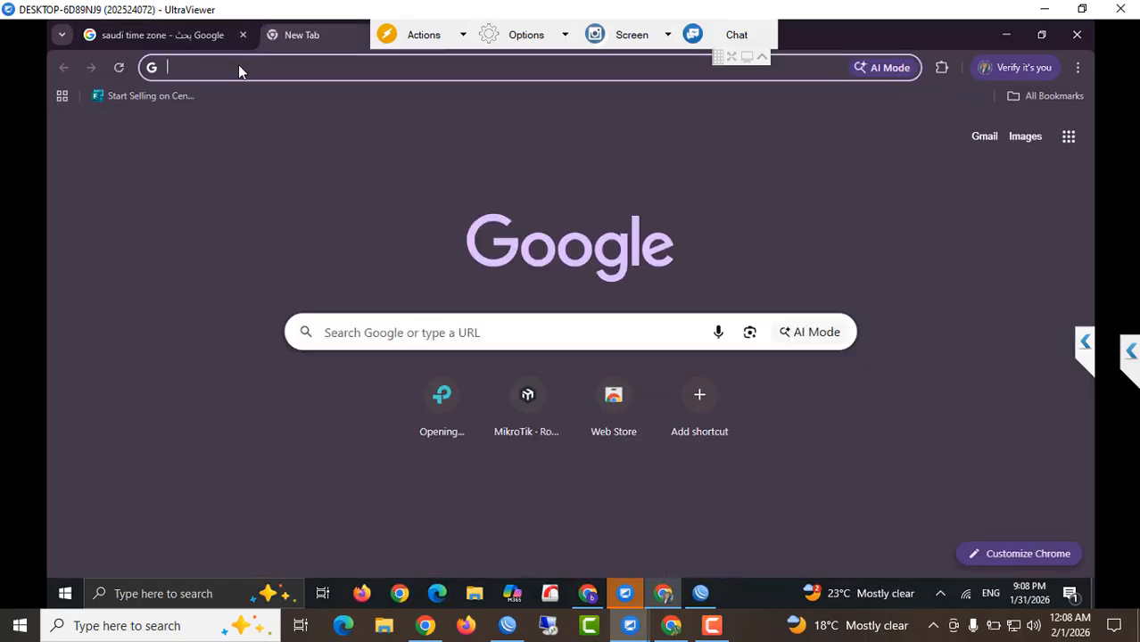
type("192.1")
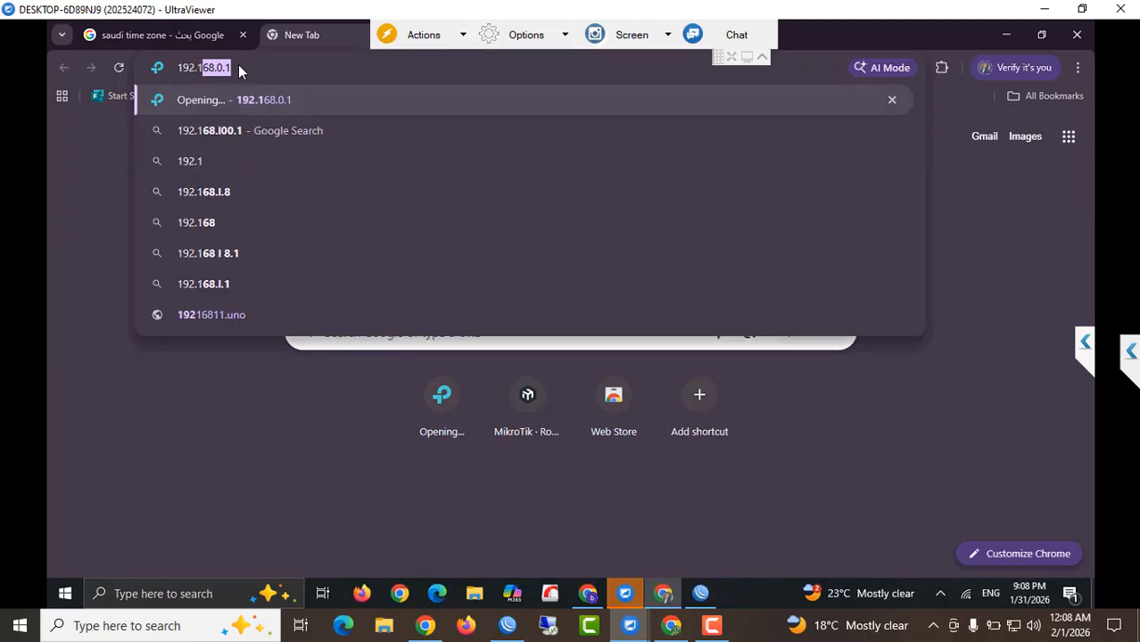
type("68.2")
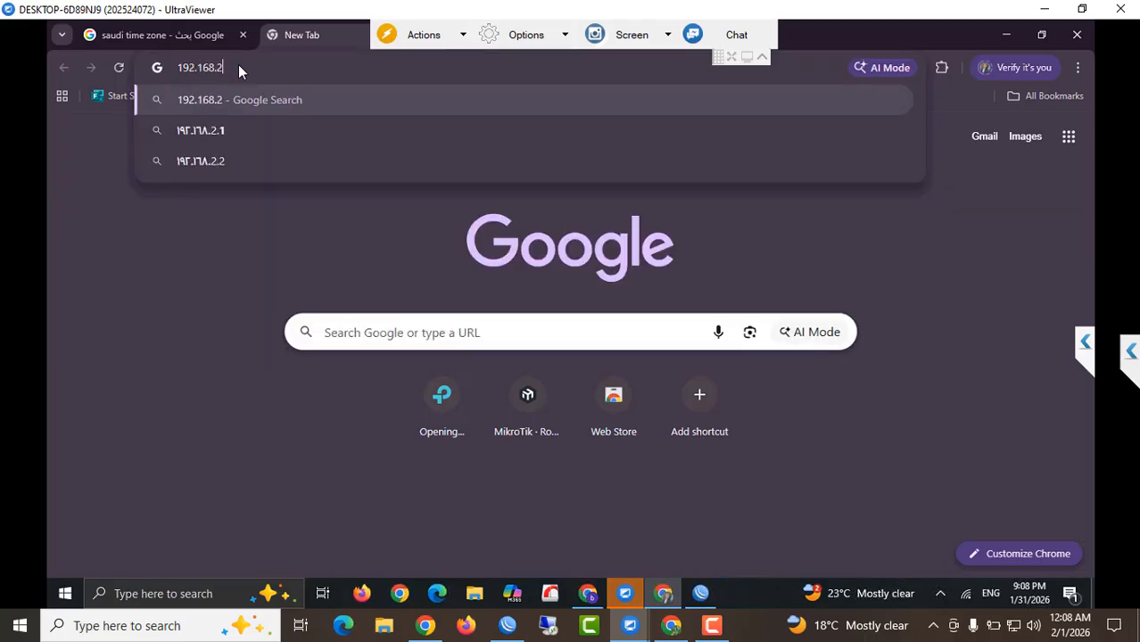
type("0.10")
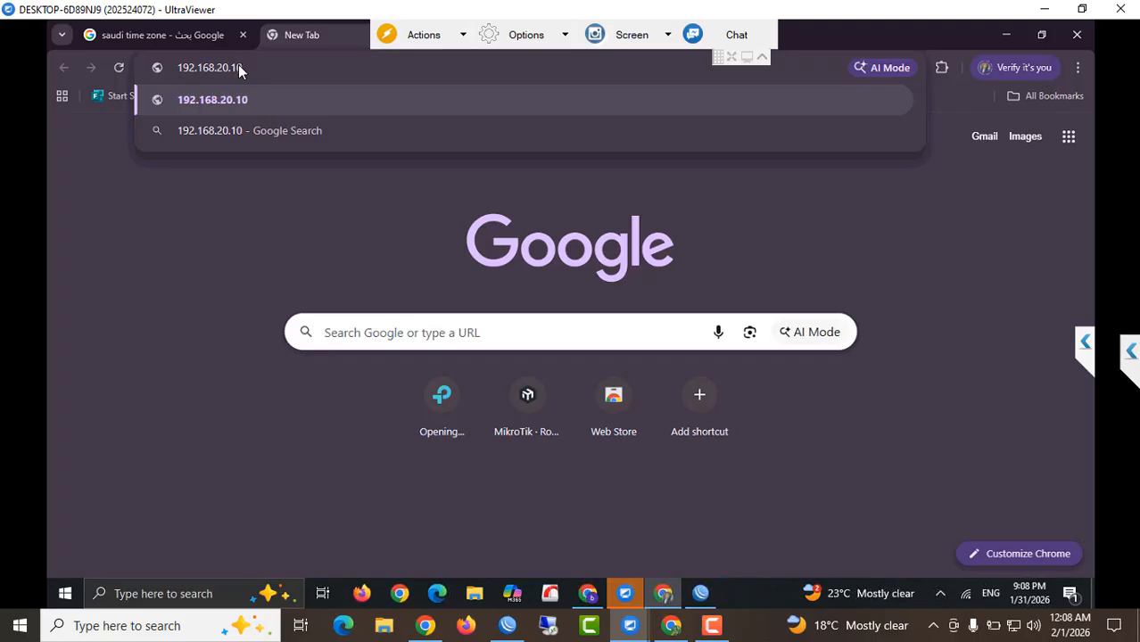
key("Return")
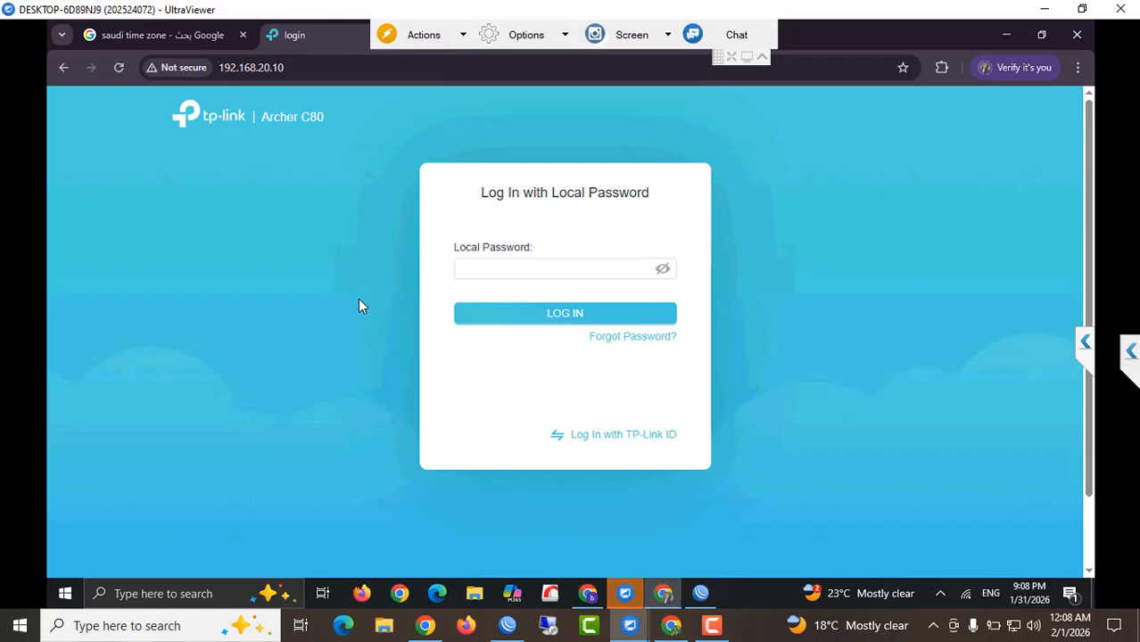
Close the 'saudi time zone' search tab and log in at 192.168.20.10 with the local password.
left_click(243, 35)
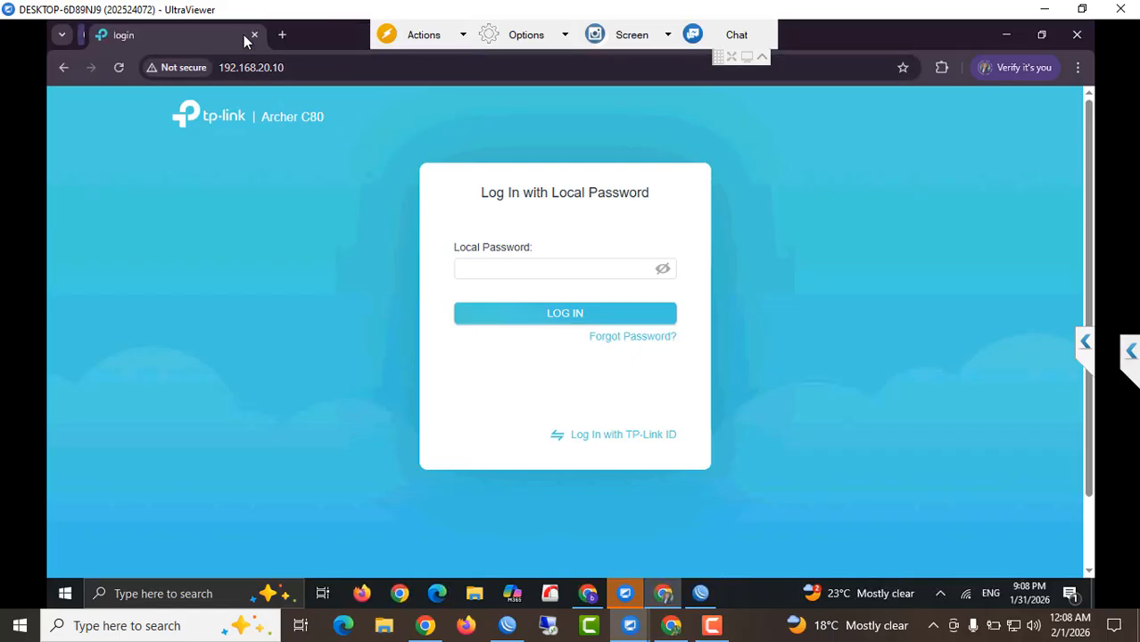
left_click(493, 270)
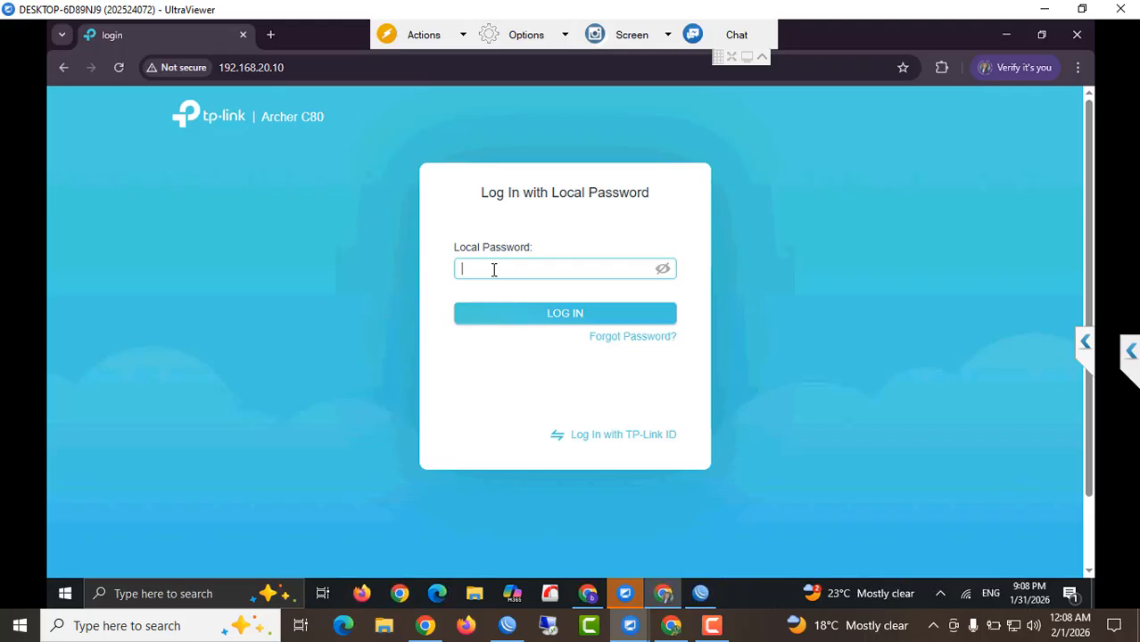
type("•••••••••")
left_click(564, 324)
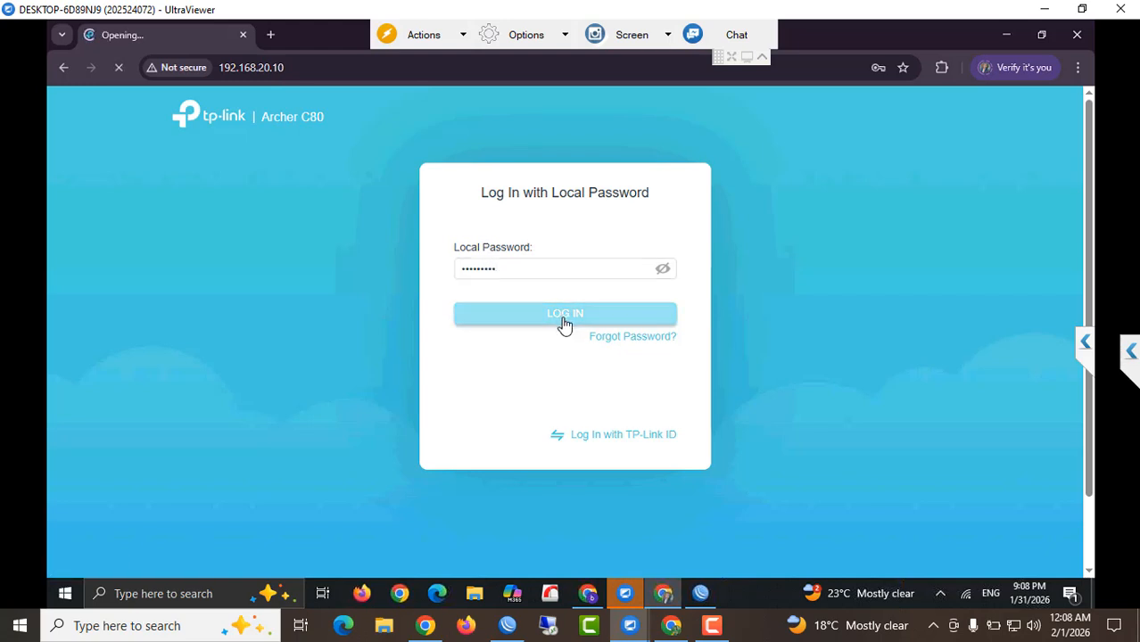